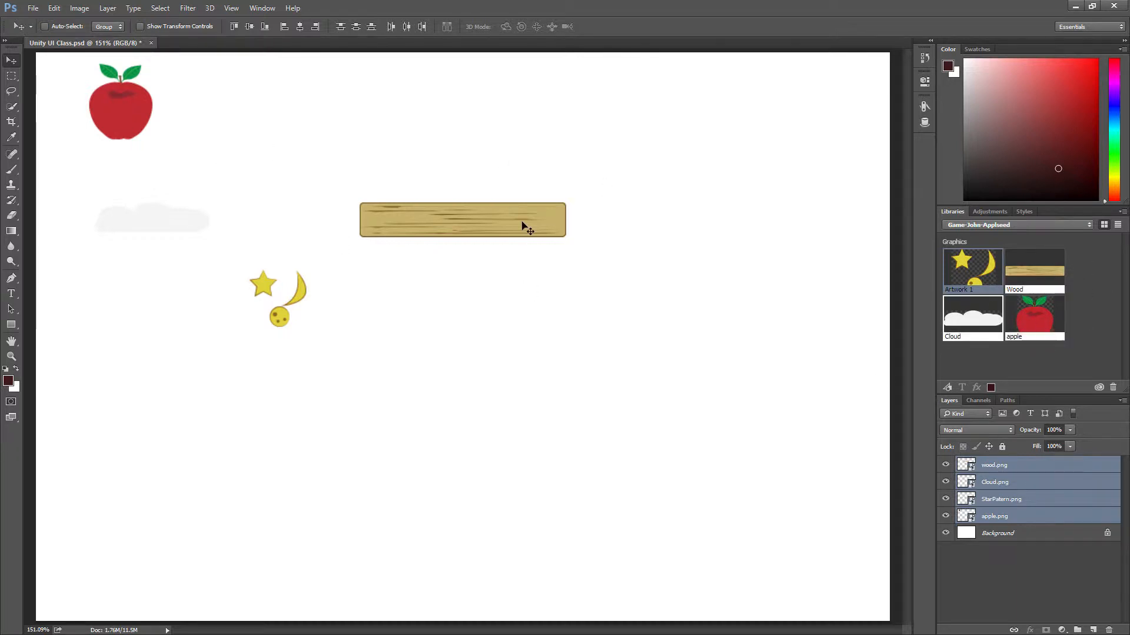
# - Open Extract Assets for the wood, Cloud, StarPatern and apple layers
pyautogui.click(33, 7)
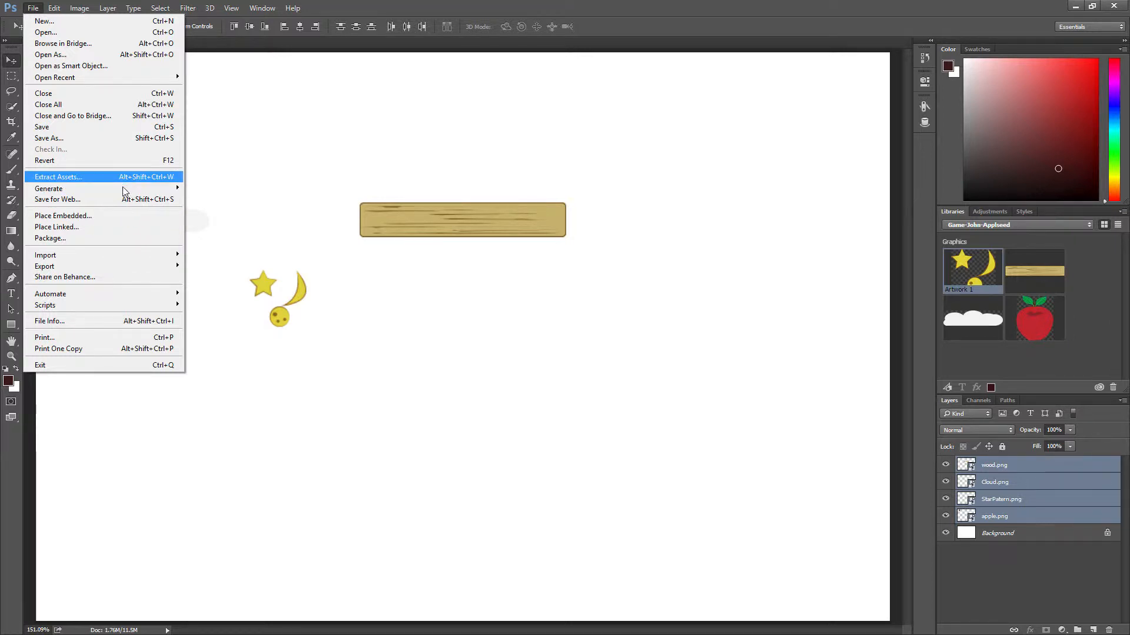
pyautogui.moveTo(122, 187)
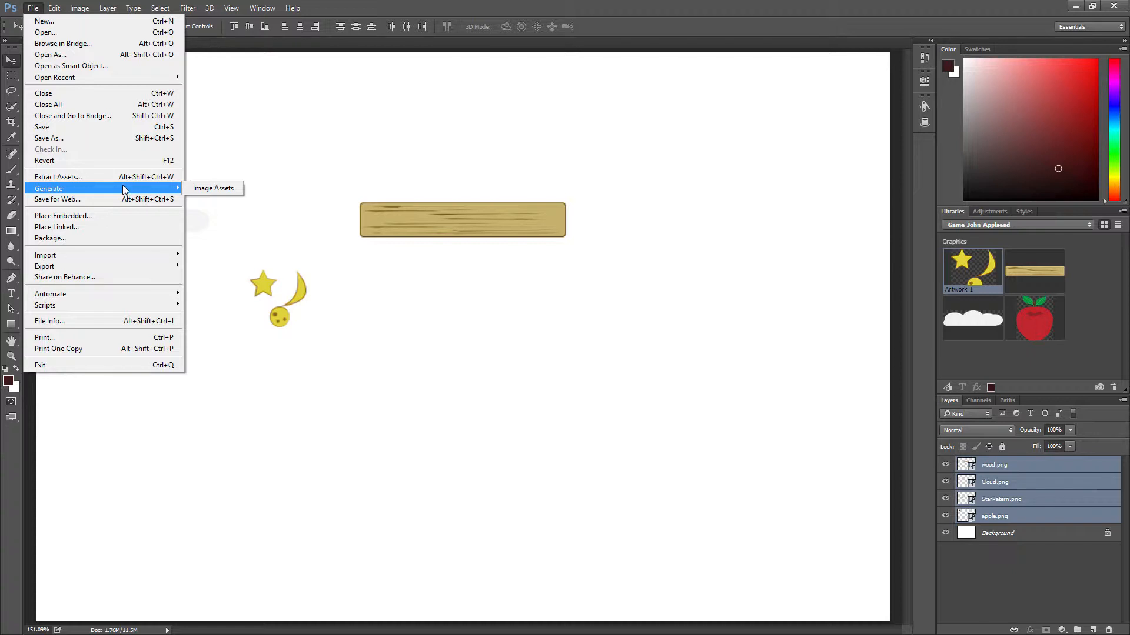
pyautogui.click(116, 181)
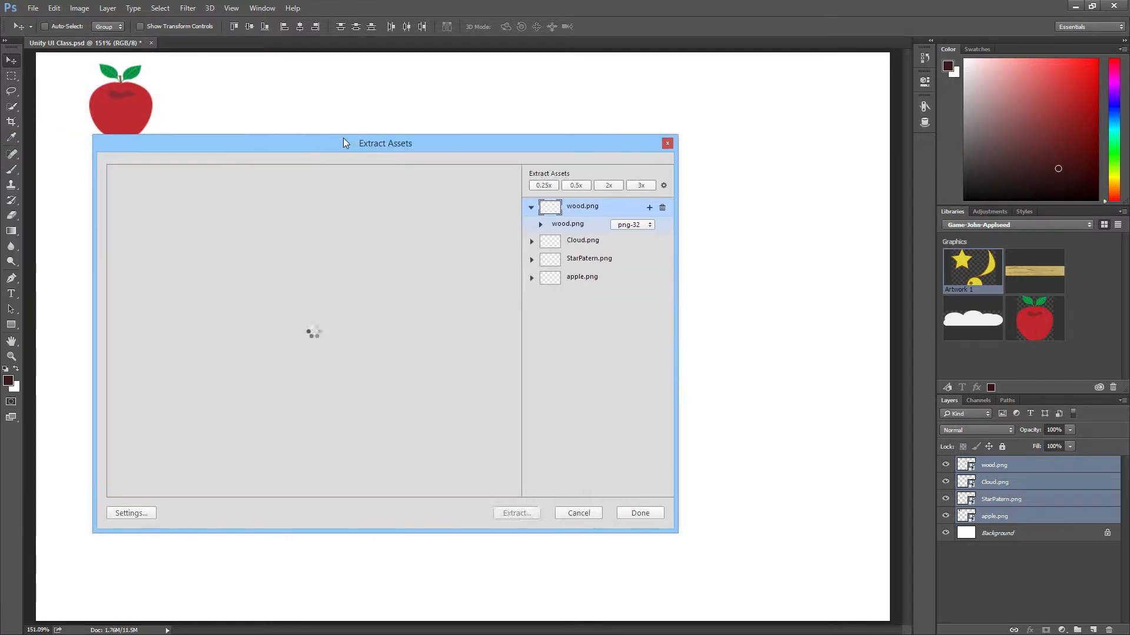
pyautogui.moveTo(345, 141); pyautogui.dragTo(452, 140)
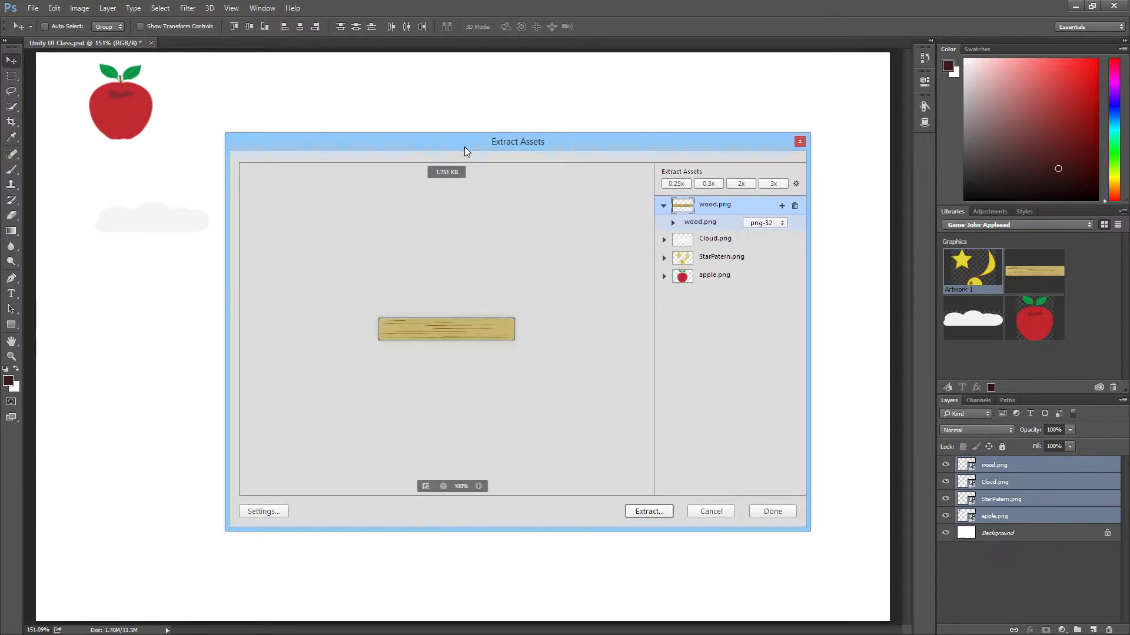
# - Try the png-8, jpg and svg output formats for the wood asset
pyautogui.click(761, 224)
pyautogui.click(766, 232)
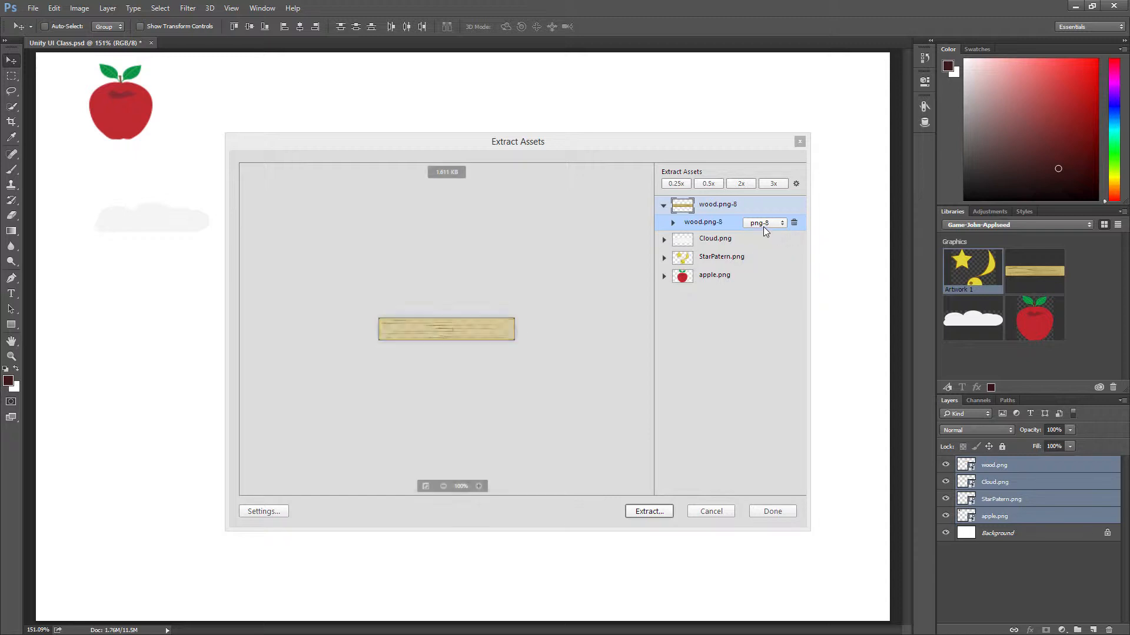
pyautogui.click(764, 226)
pyautogui.click(764, 257)
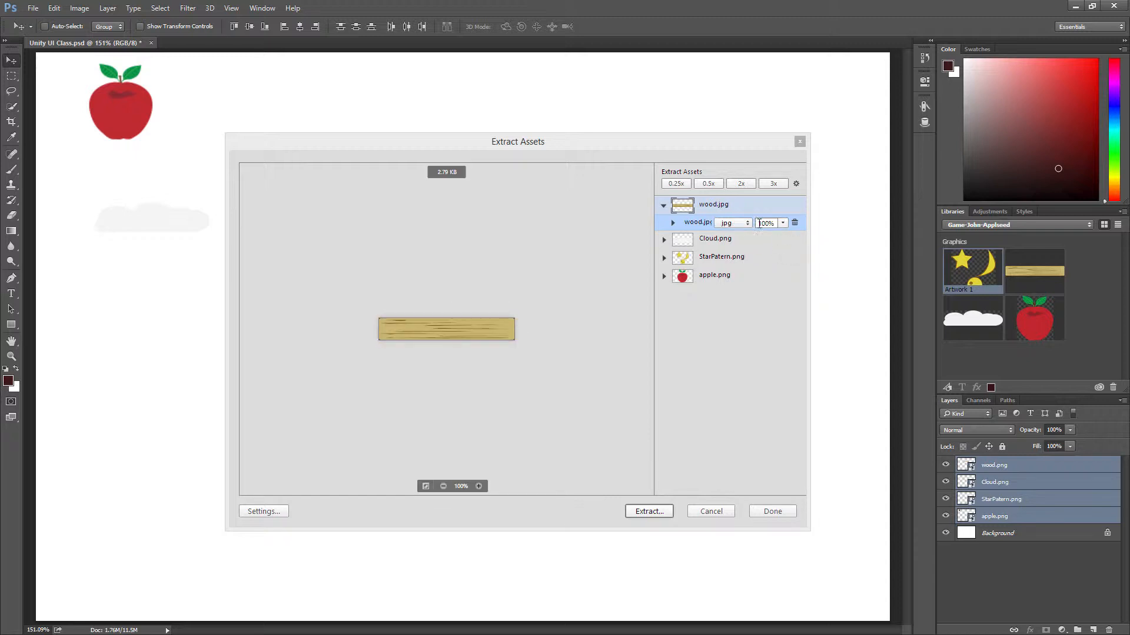
pyautogui.click(735, 224)
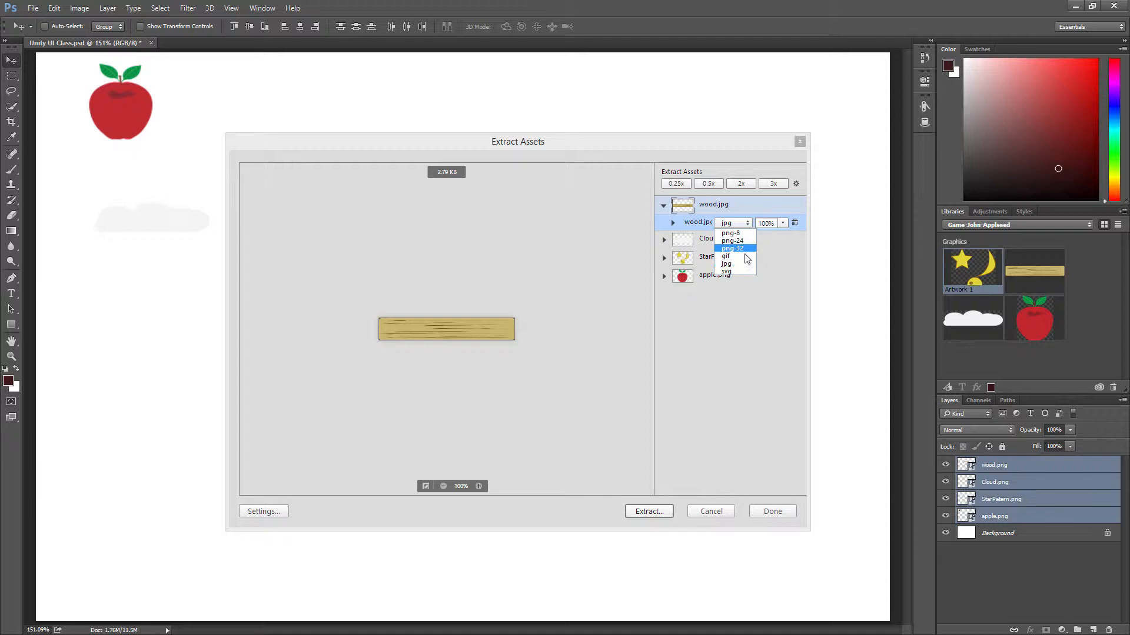
pyautogui.click(736, 271)
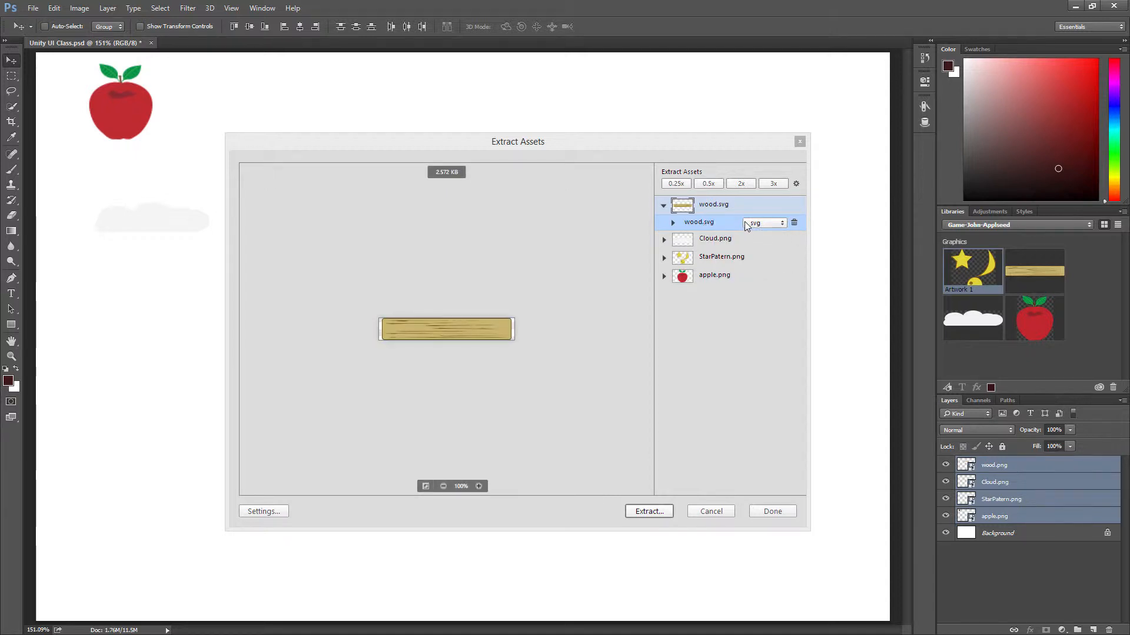
# - Toggle the 2x, 0.5x and 3x scale options for all layers on and off, and cancel the extraction
pyautogui.click(734, 183)
pyautogui.click(709, 185)
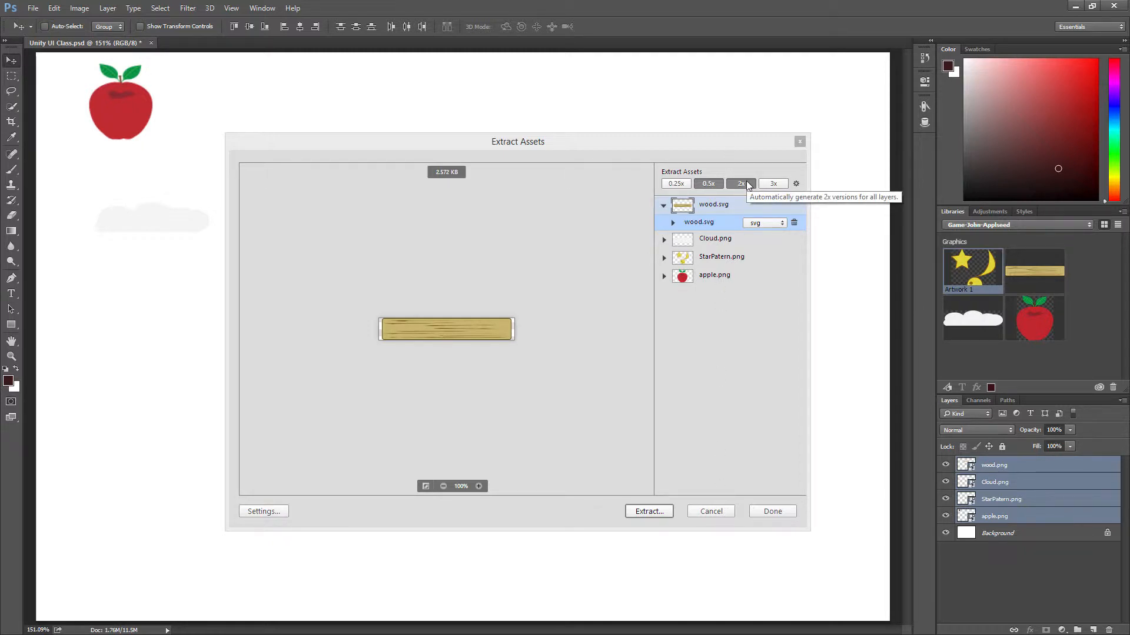
pyautogui.click(710, 185)
pyautogui.click(710, 185)
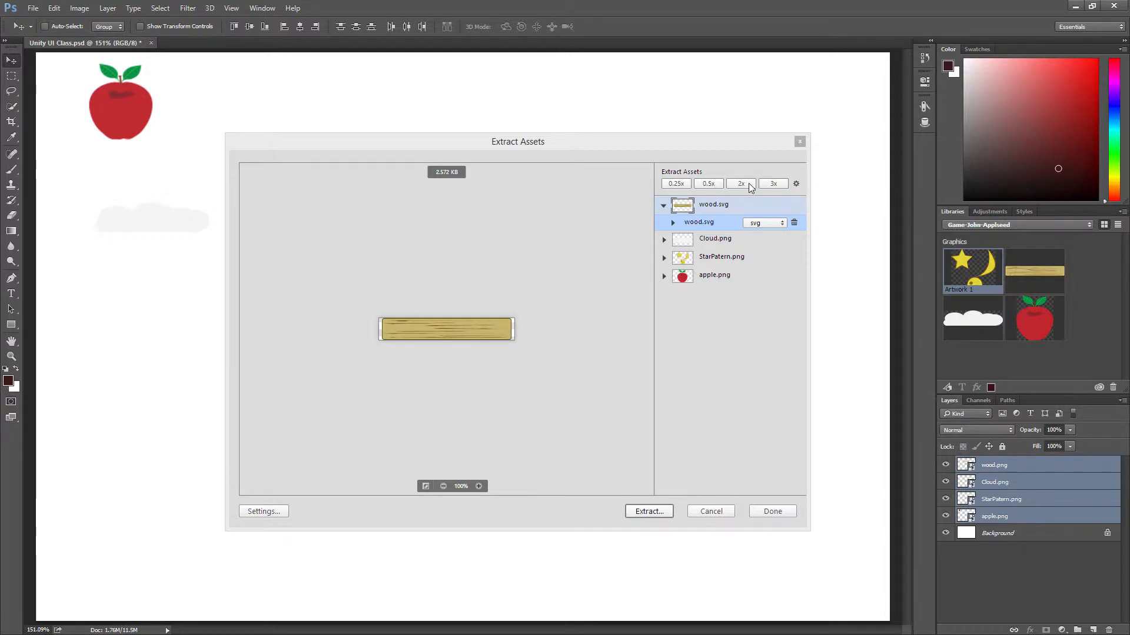
pyautogui.click(782, 182)
pyautogui.click(781, 182)
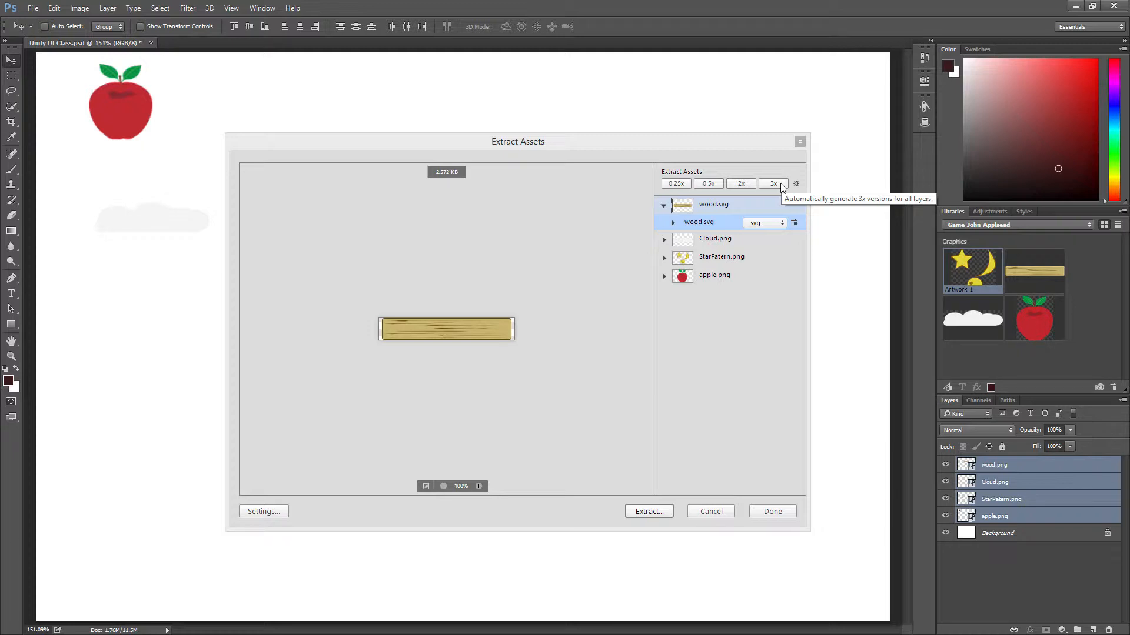
pyautogui.click(722, 511)
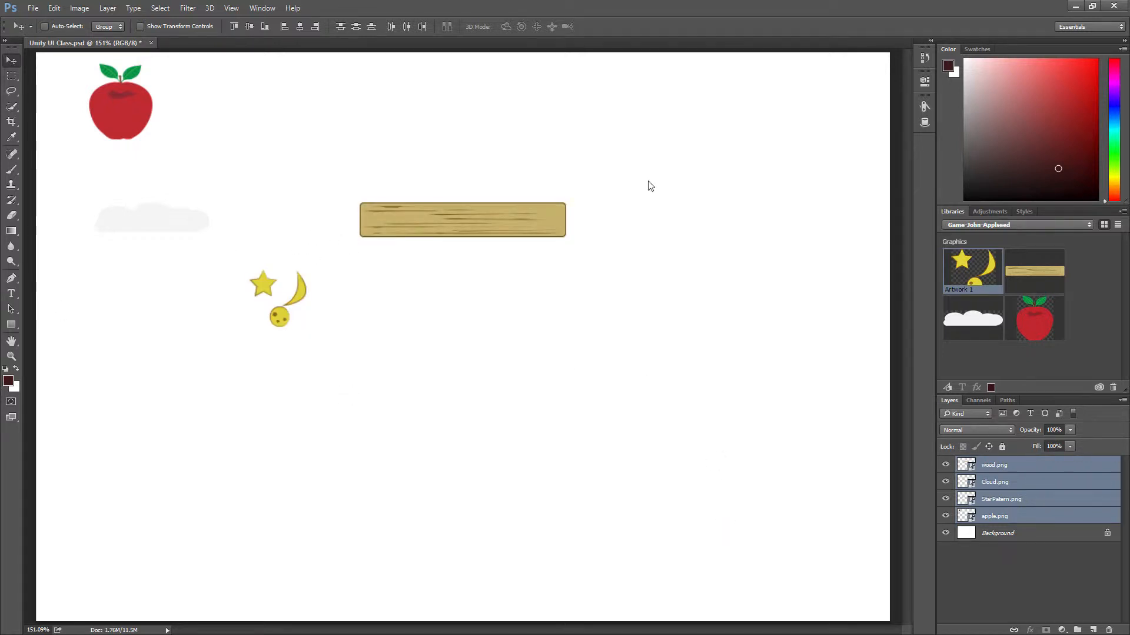
# - Switch to Unity and show the import settings of the apple image
pyautogui.click(1075, 5)
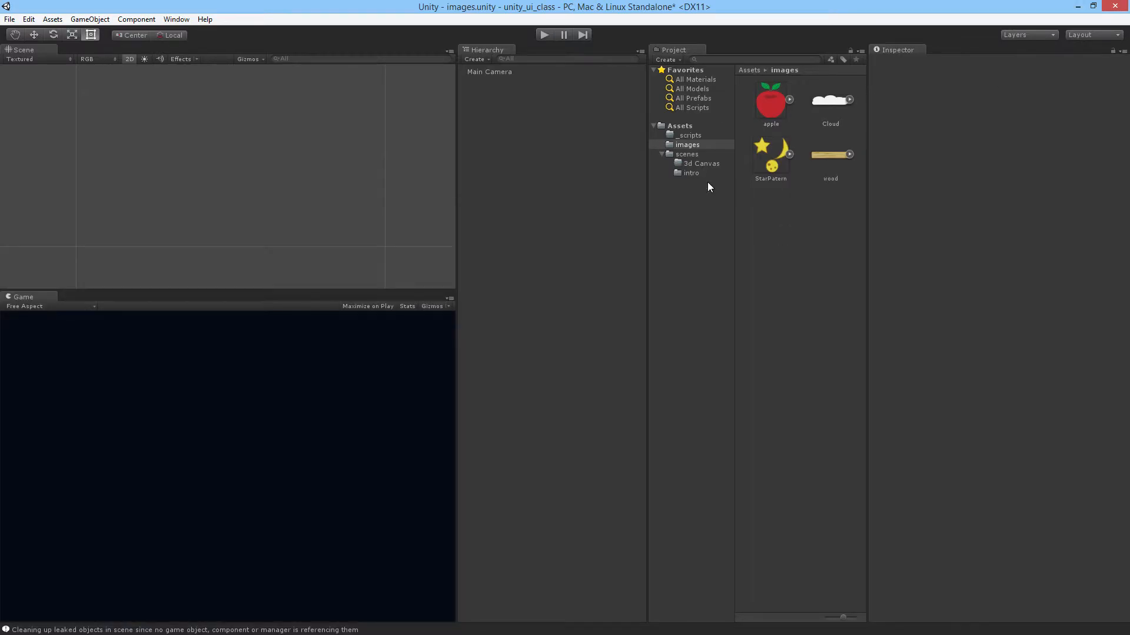
pyautogui.click(773, 106)
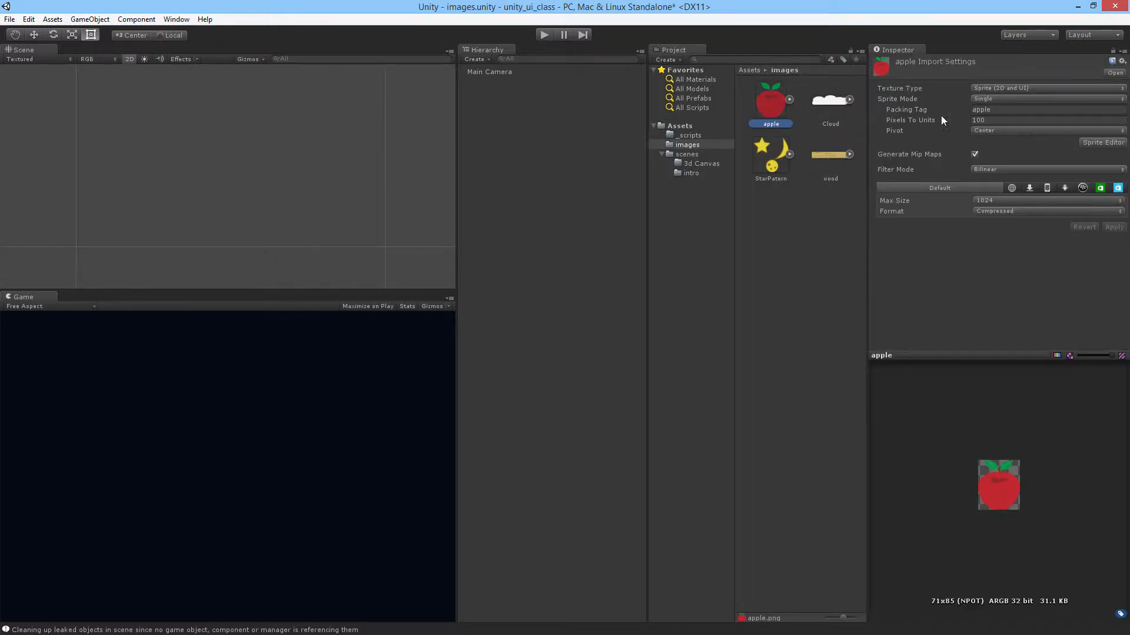
# - Apply the Texture type to all four images in the images folder
pyautogui.keyDown('shift'); pyautogui.click(832, 152); pyautogui.keyUp('shift')
pyautogui.click(981, 89)
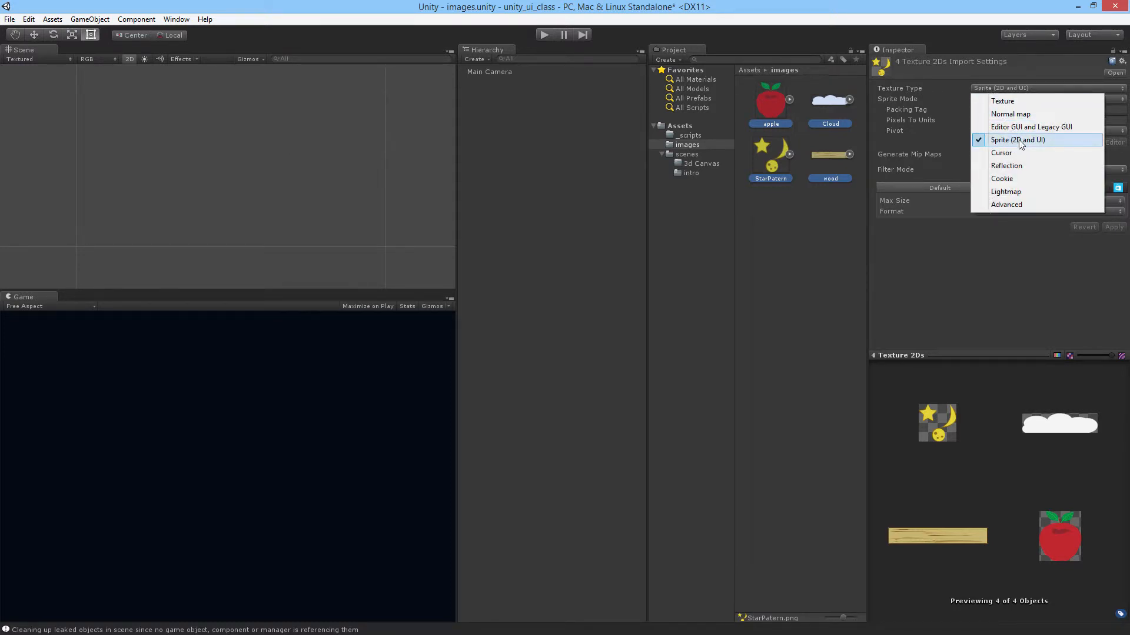
pyautogui.click(1024, 101)
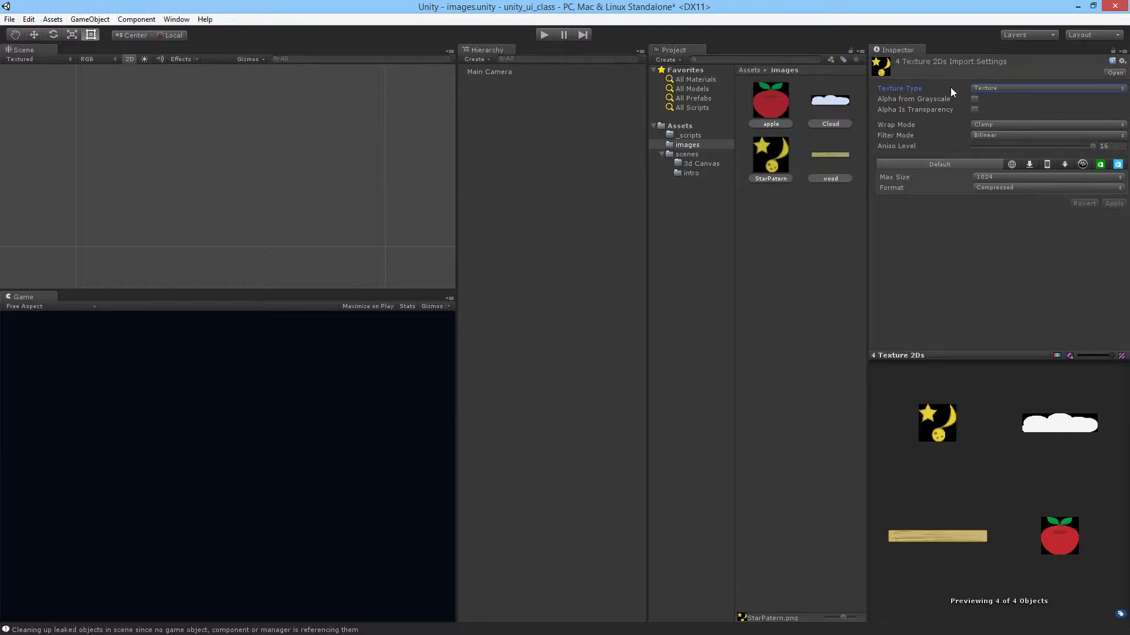
# - Examine the previews of the apple, Cloud, StarPatern and wood images to see how transparency is handled as Texture
pyautogui.click(784, 114)
pyautogui.click(840, 109)
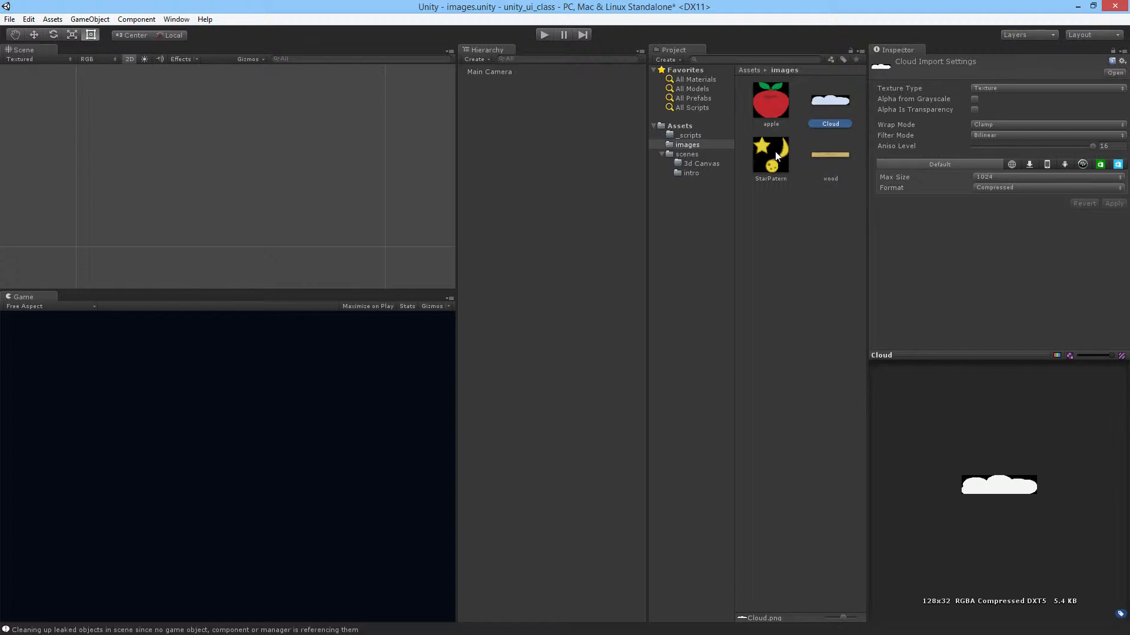
pyautogui.click(777, 155)
pyautogui.click(769, 111)
pyautogui.click(788, 155)
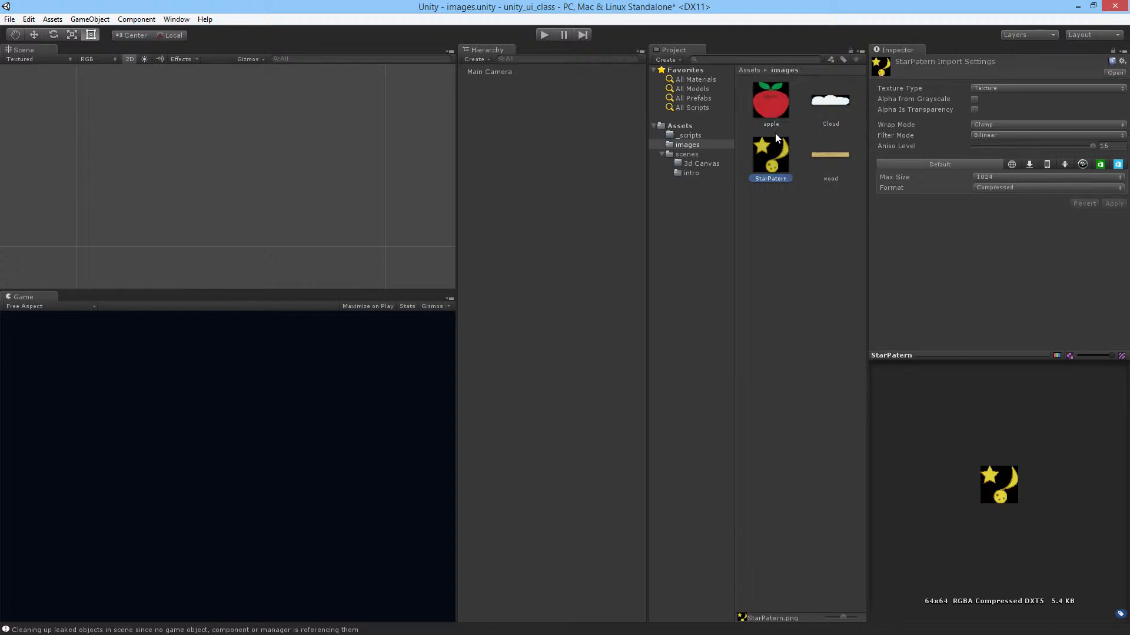
pyautogui.click(771, 104)
pyautogui.click(826, 102)
pyautogui.click(834, 162)
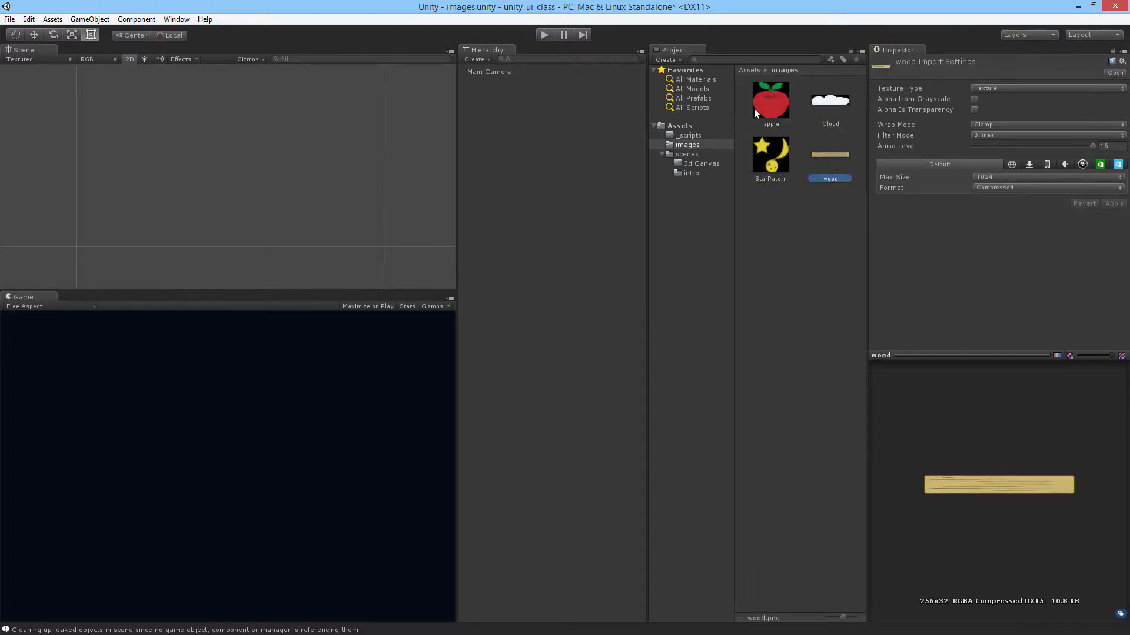
# - Set the texture type of all four images to Sprite (2D and UI) and apply the import settings
pyautogui.keyDown('shift'); pyautogui.click(768, 102); pyautogui.keyUp('shift')
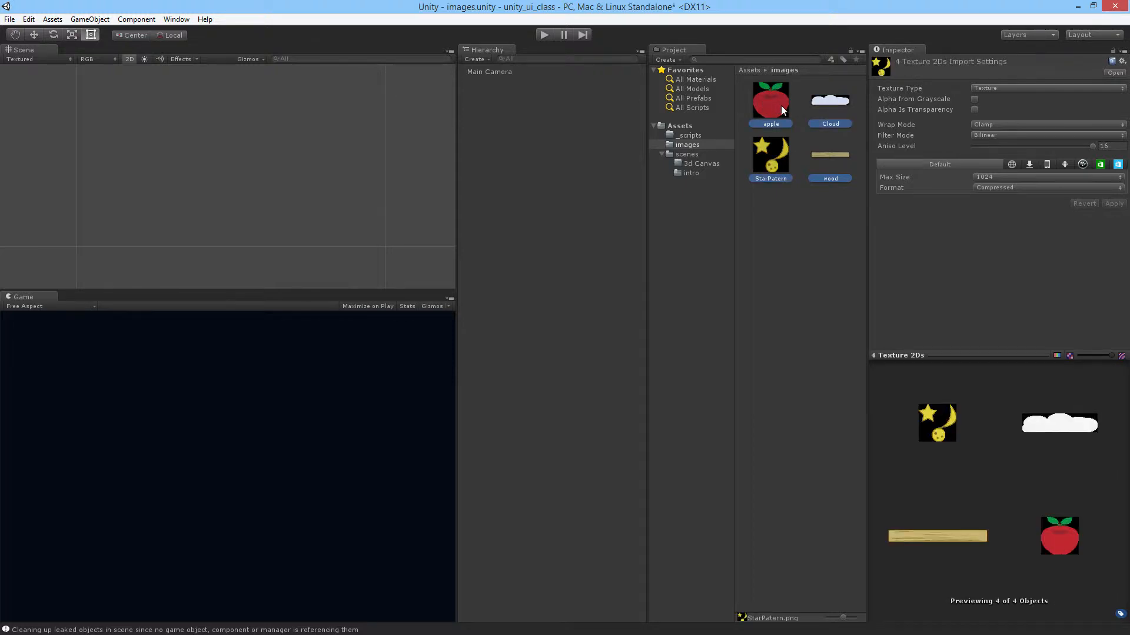
pyautogui.click(998, 88)
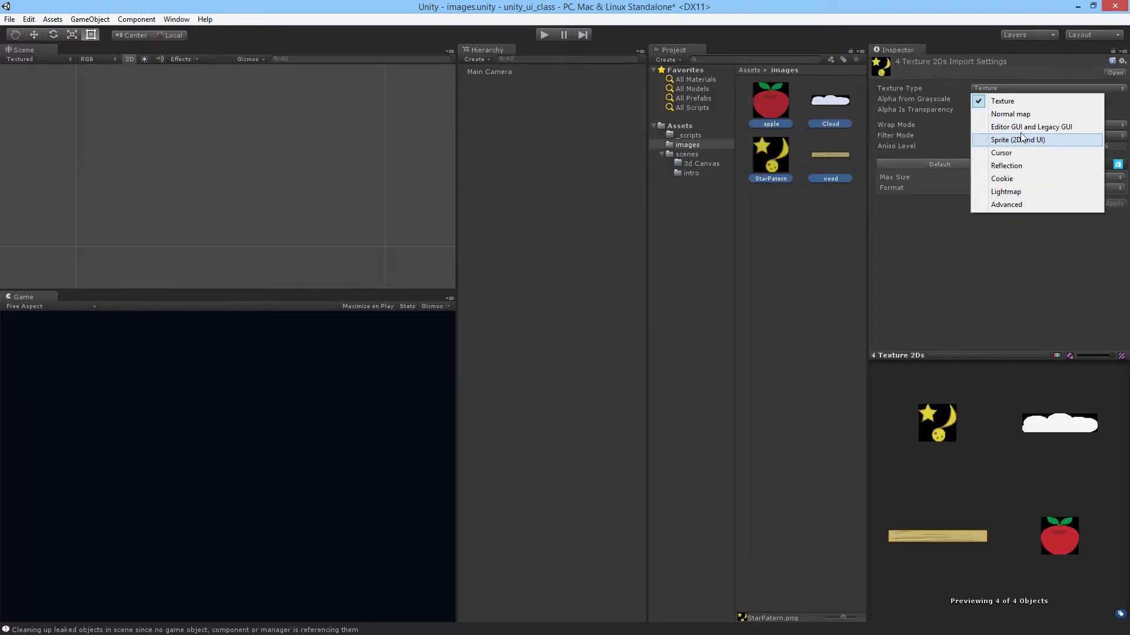
pyautogui.click(950, 91)
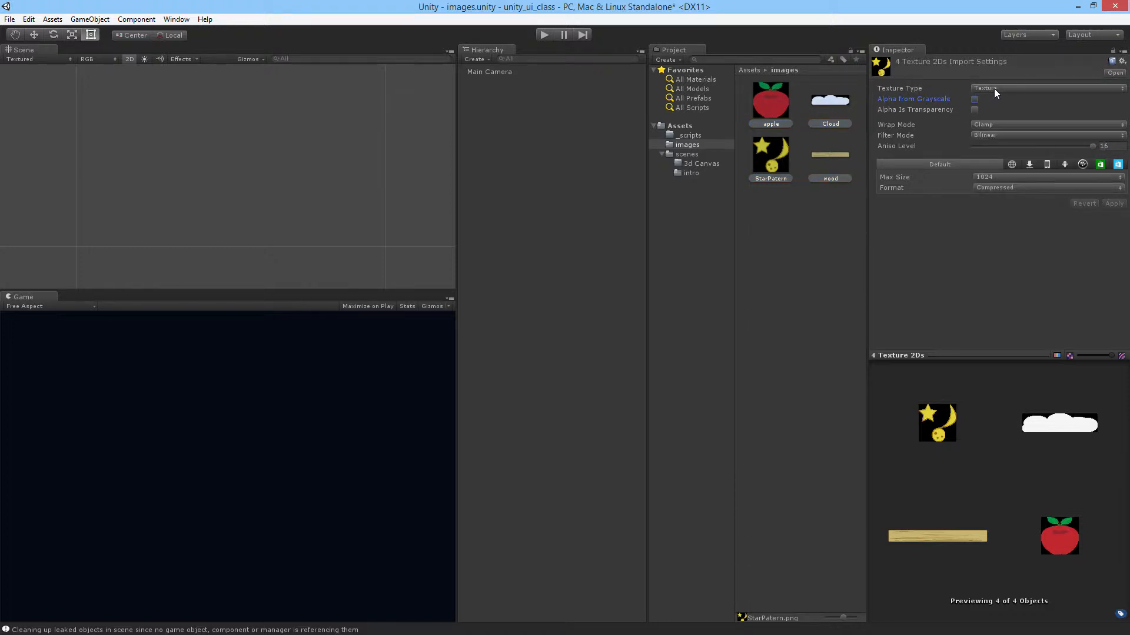
pyautogui.click(994, 88)
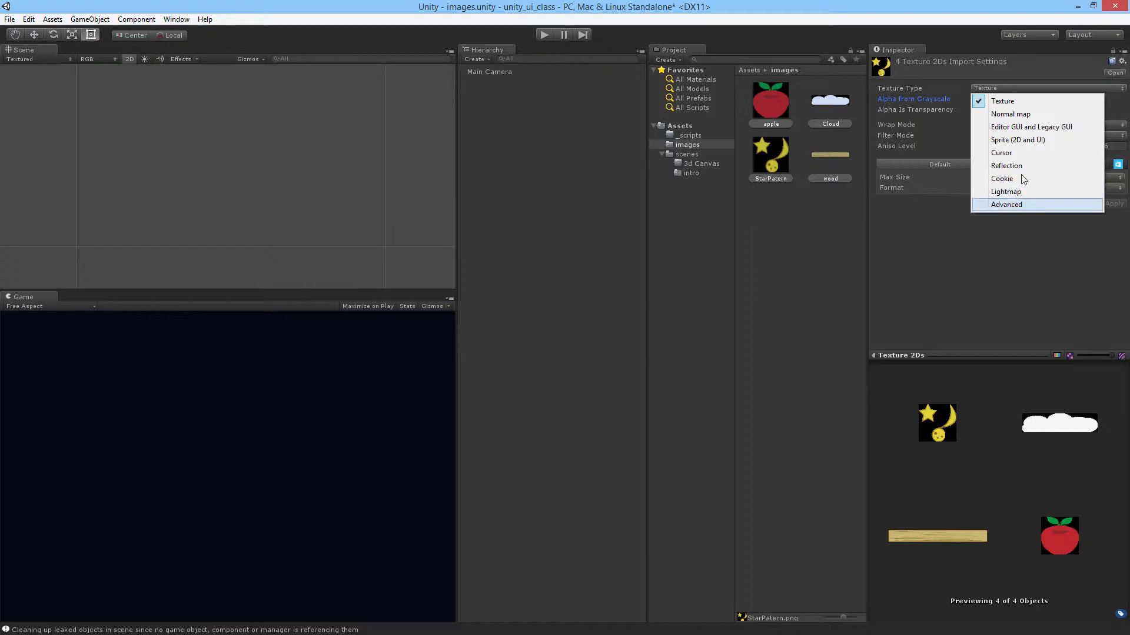
pyautogui.click(1028, 142)
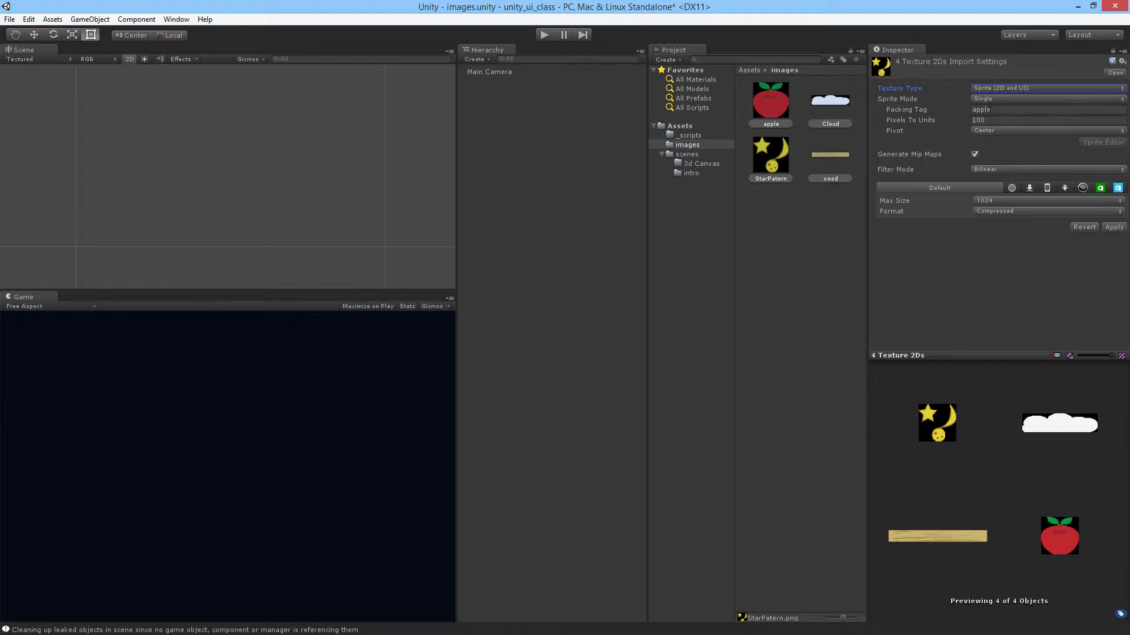
pyautogui.click(1103, 227)
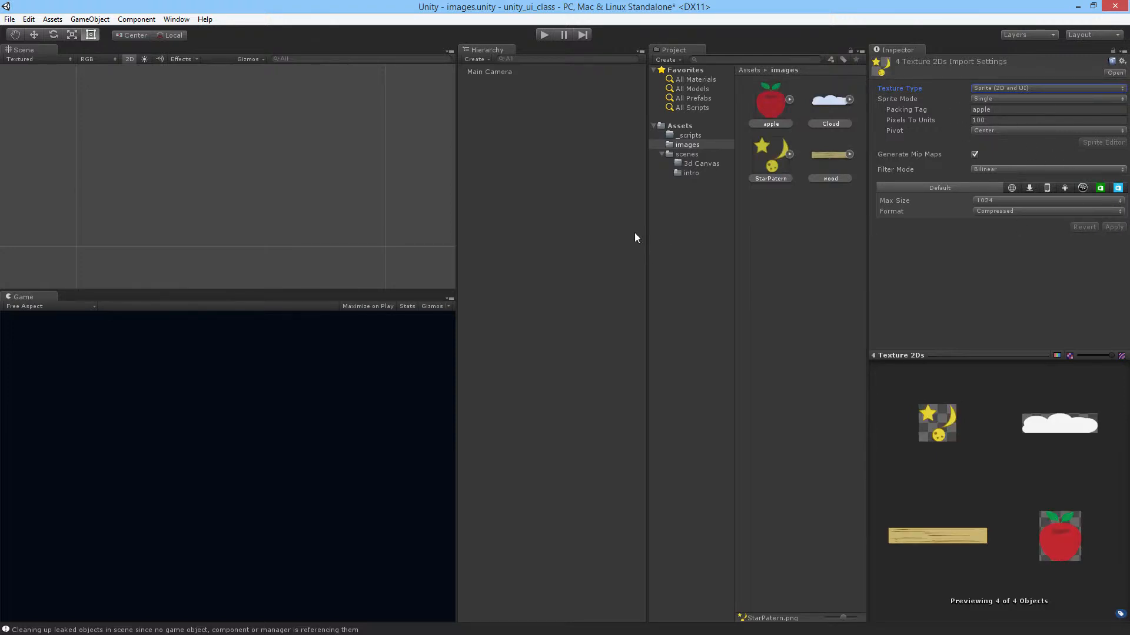
pyautogui.click(789, 155)
pyautogui.click(789, 154)
pyautogui.click(804, 223)
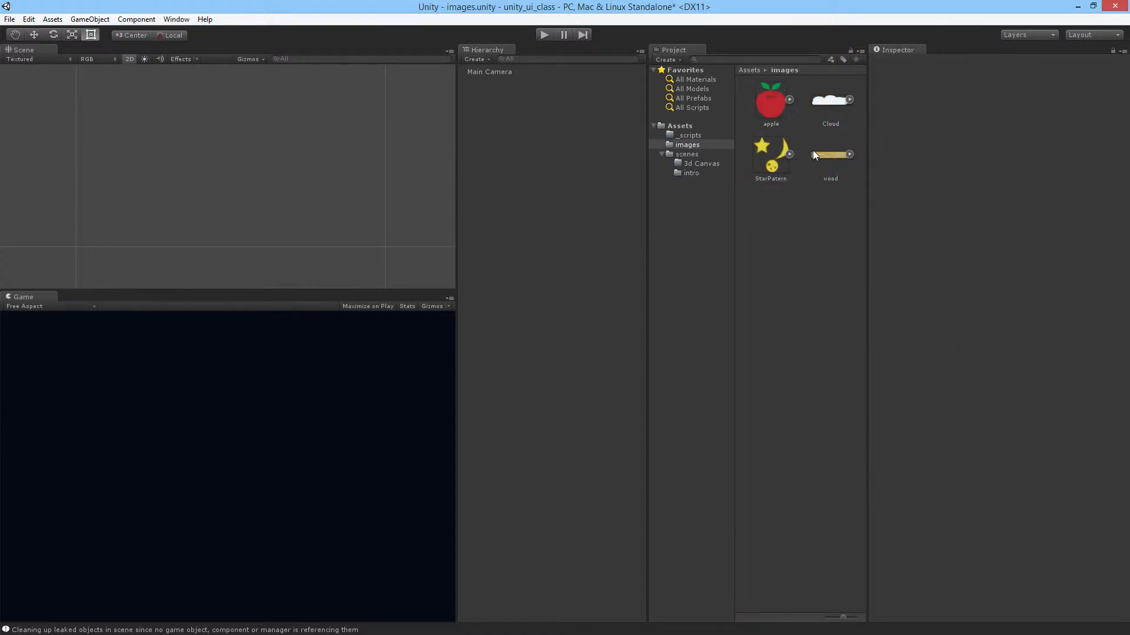
pyautogui.click(812, 156)
pyautogui.click(793, 208)
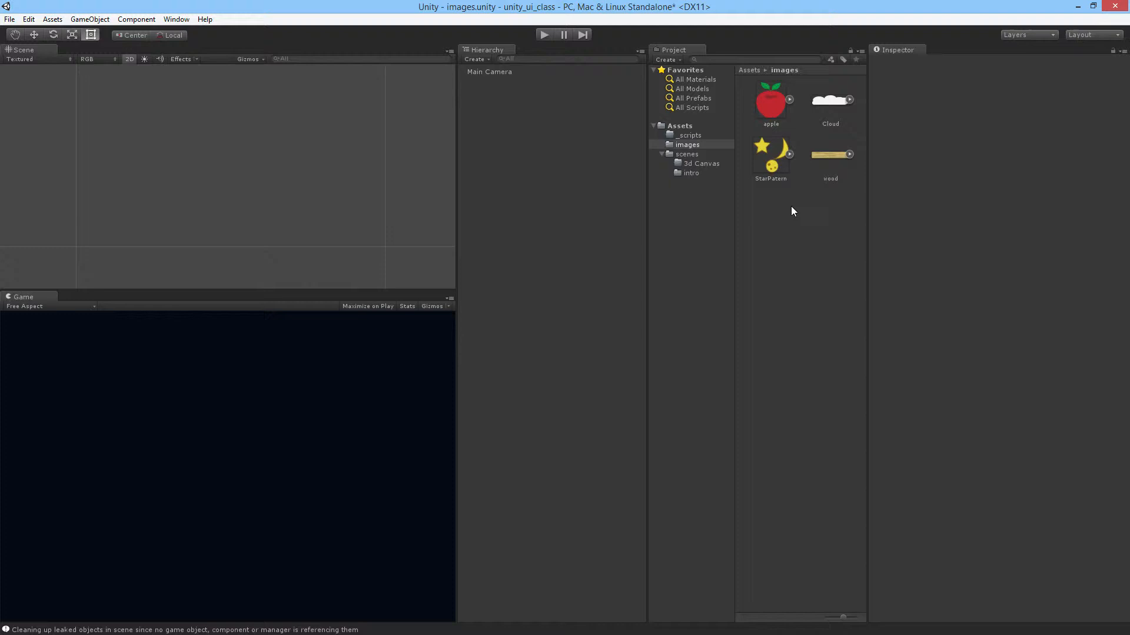
# - Add a UI Image to the scene and move it to the centre of the canvas, at position 0, 0
pyautogui.rightClick(550, 254)
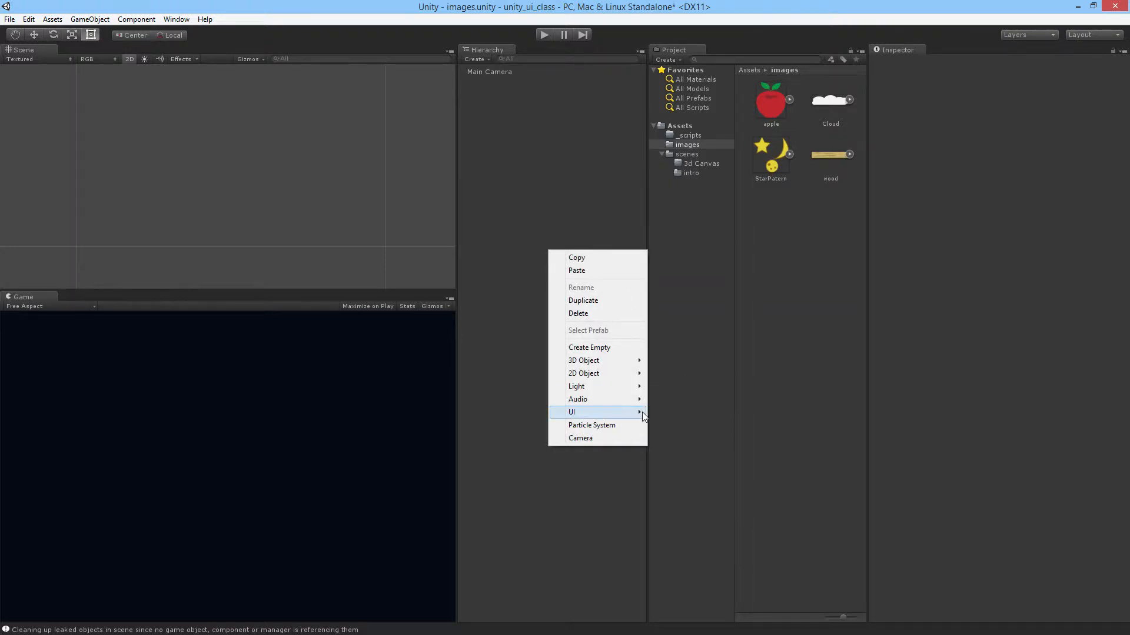
pyautogui.moveTo(642, 412)
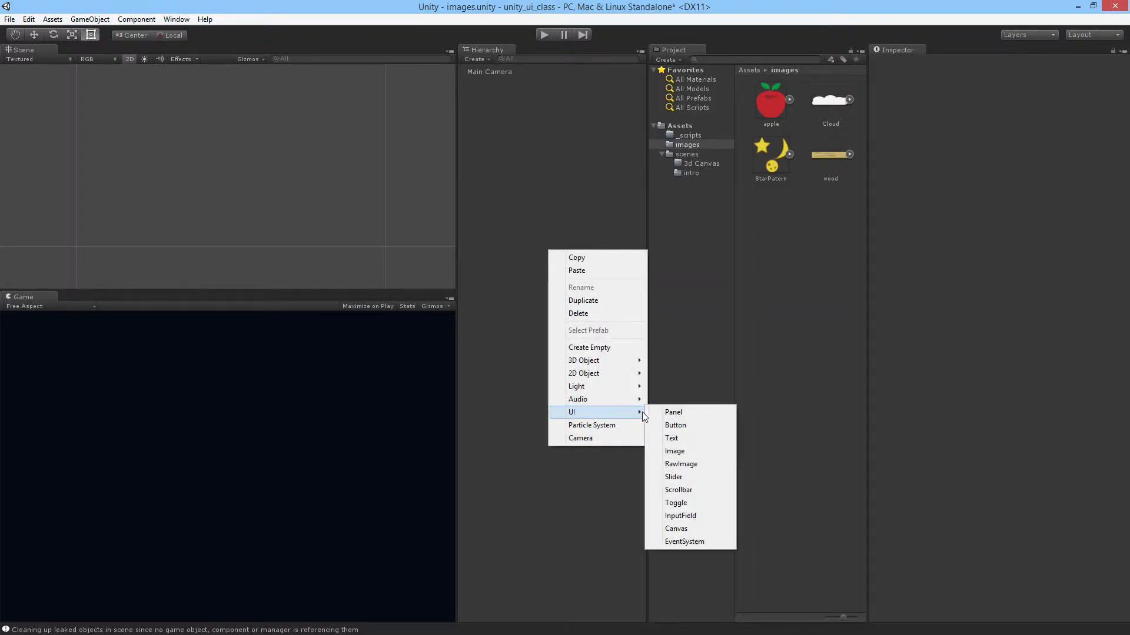
pyautogui.click(676, 452)
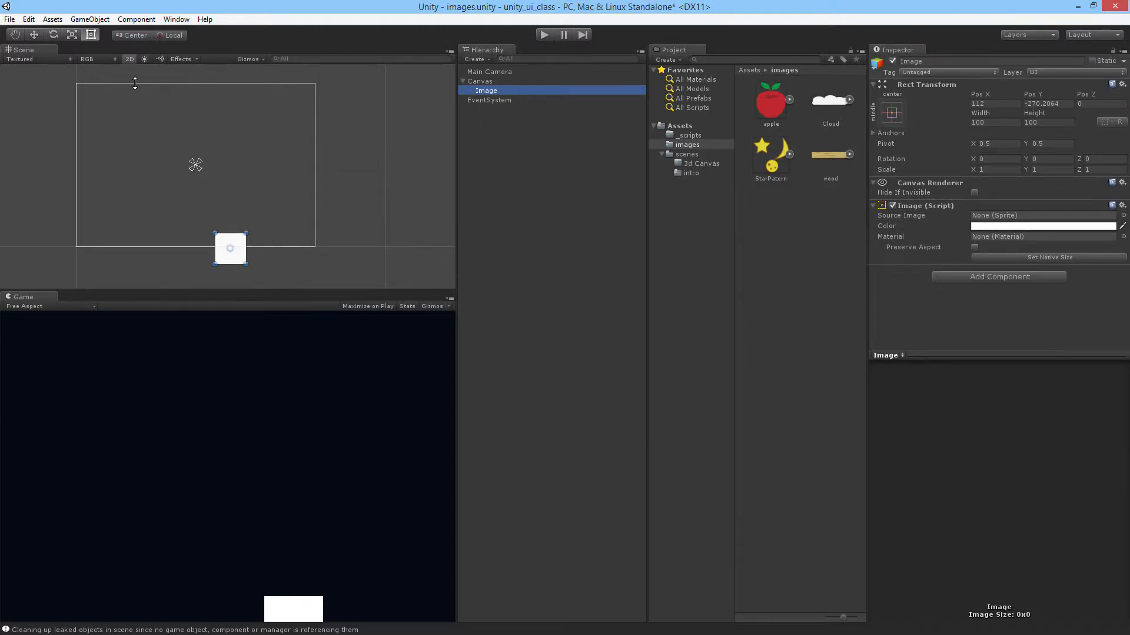
pyautogui.click(129, 59)
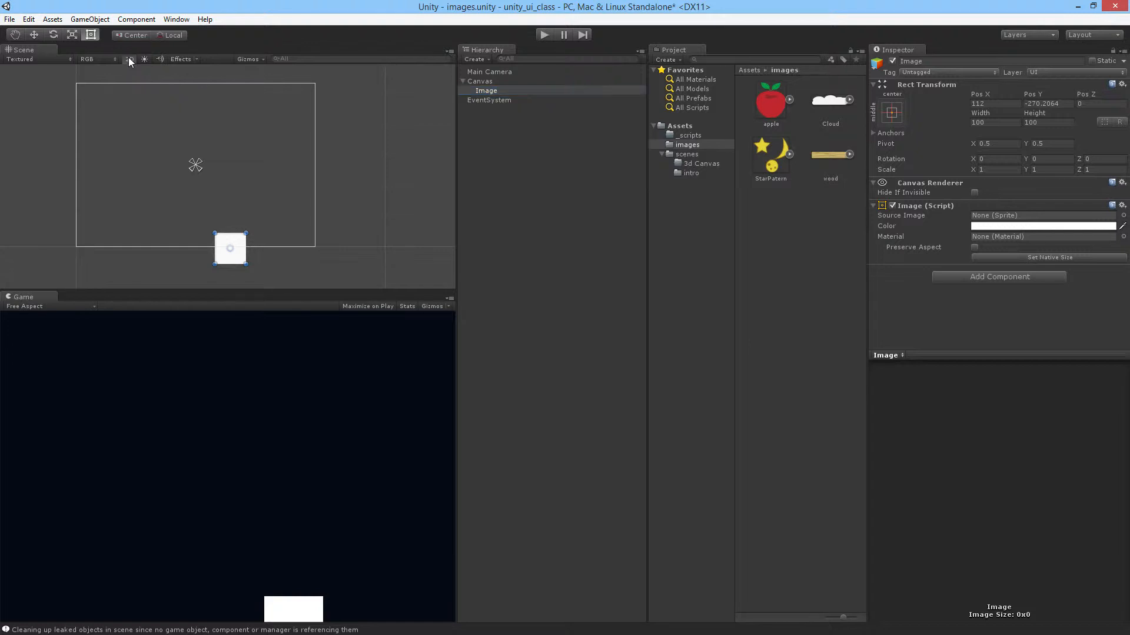
pyautogui.click(129, 58)
pyautogui.moveTo(242, 253); pyautogui.dragTo(209, 168)
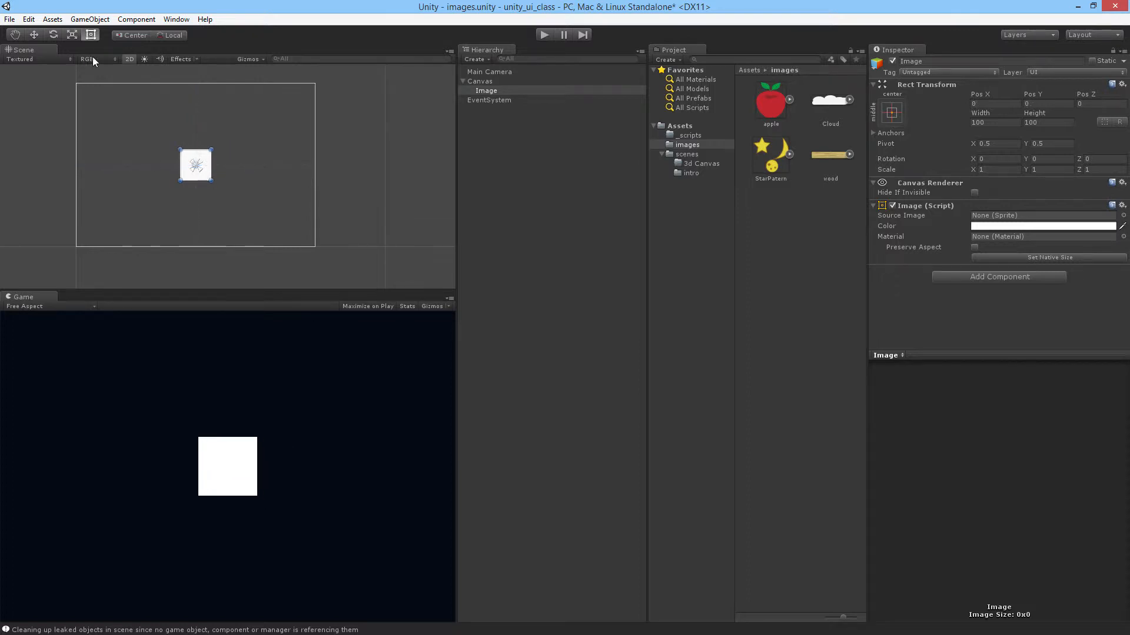
# - Enlarge the white image with the Rect tool to about 535 by 338, positioned near the canvas centre
pyautogui.click(72, 35)
pyautogui.click(89, 35)
pyautogui.moveTo(212, 147); pyautogui.dragTo(272, 126)
pyautogui.click(183, 133)
pyautogui.click(190, 138)
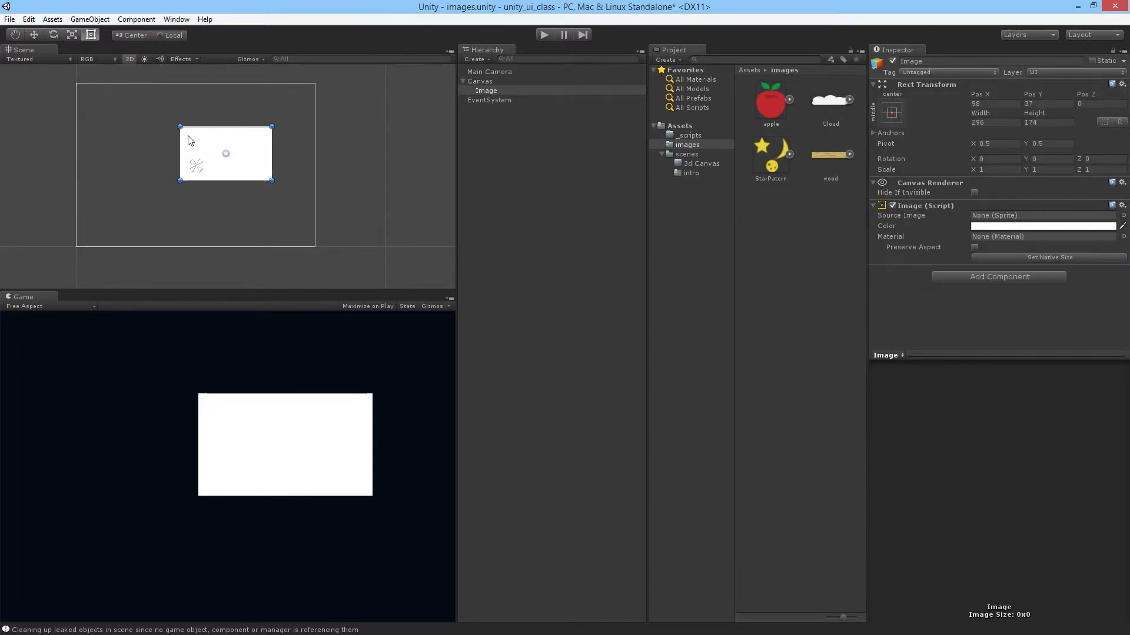
pyautogui.moveTo(235, 150)
pyautogui.mouseDown()
pyautogui.moveTo(210, 147)
pyautogui.moveTo(221, 159)
pyautogui.mouseUp()
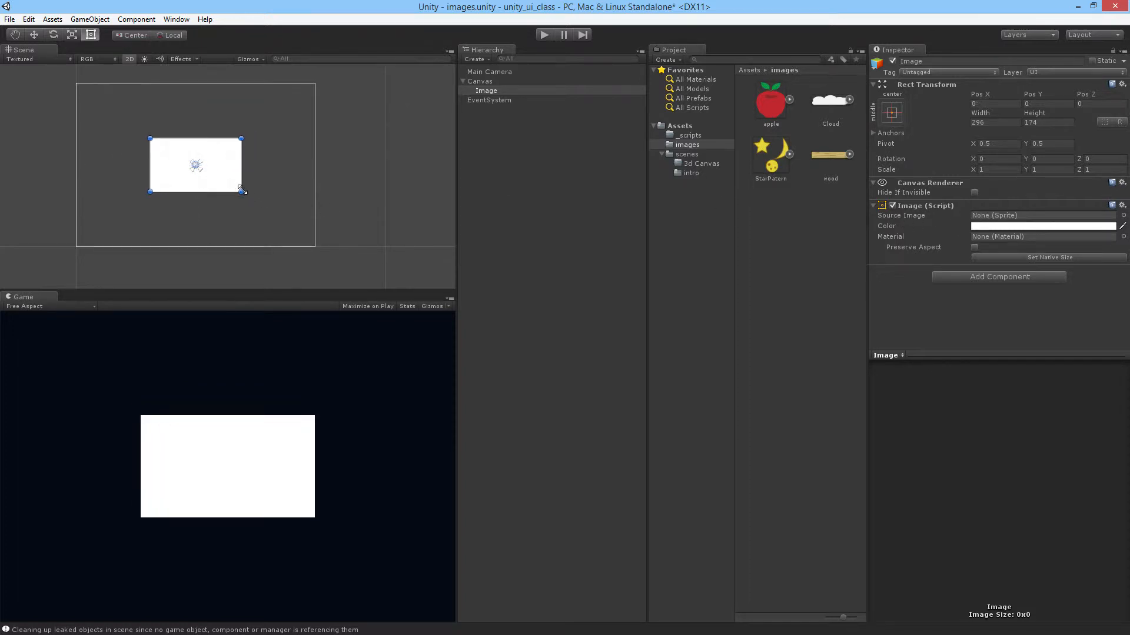
pyautogui.moveTo(242, 191); pyautogui.dragTo(315, 246)
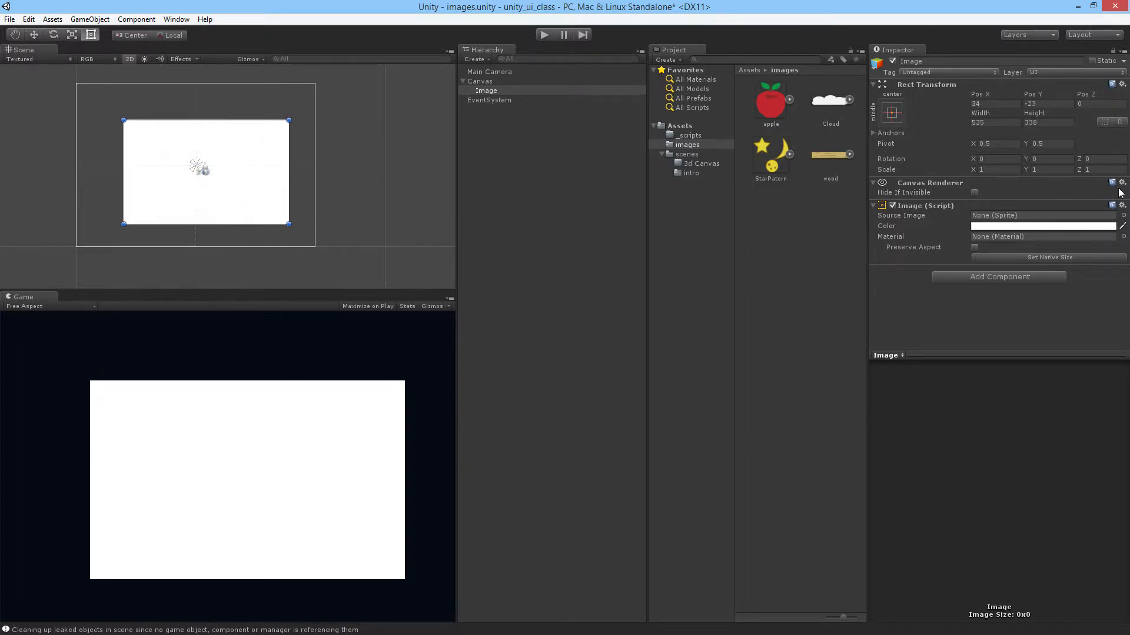
# - Tint the image red with RGB 240, 49, 49 and make it semi-transparent with an alpha of 173
pyautogui.click(1033, 228)
pyautogui.click(676, 210)
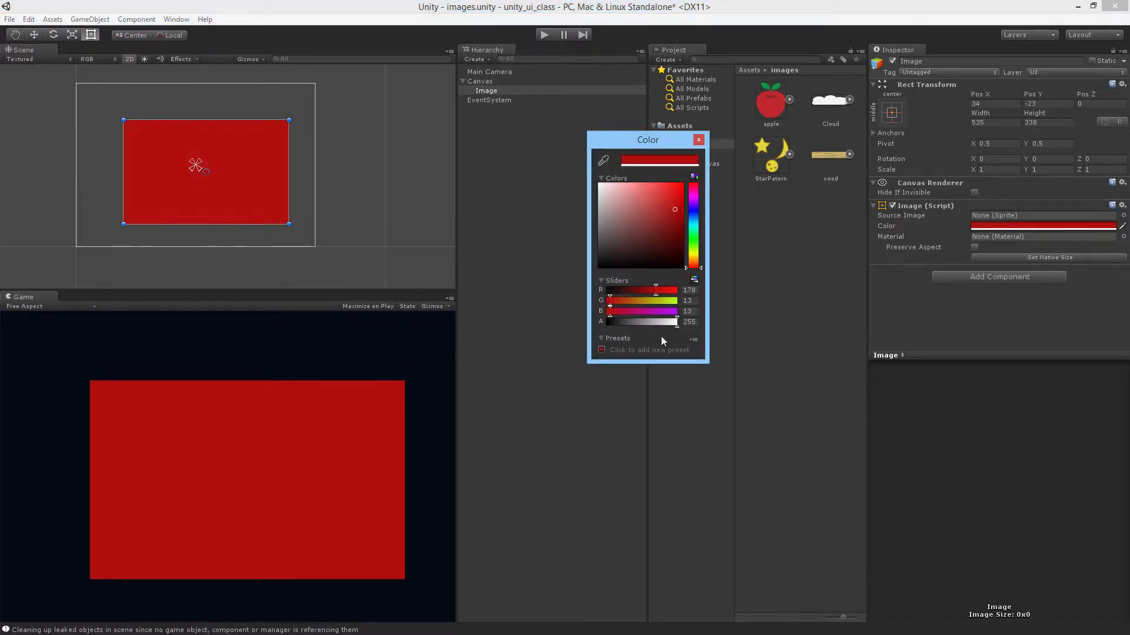
pyautogui.moveTo(630, 323); pyautogui.dragTo(656, 323)
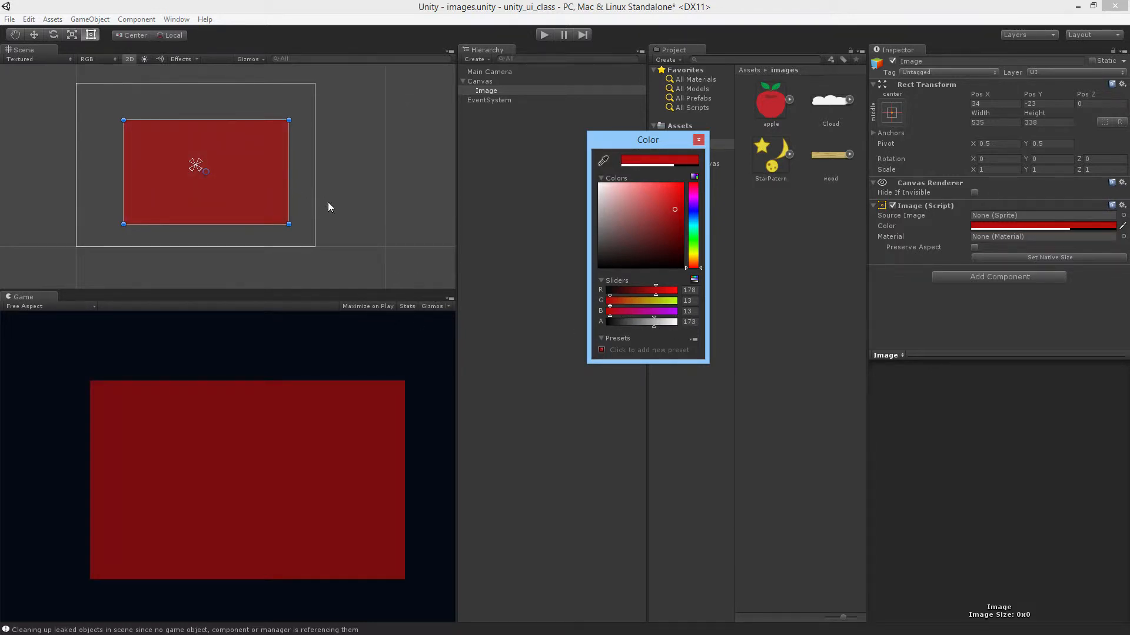
pyautogui.click(665, 190)
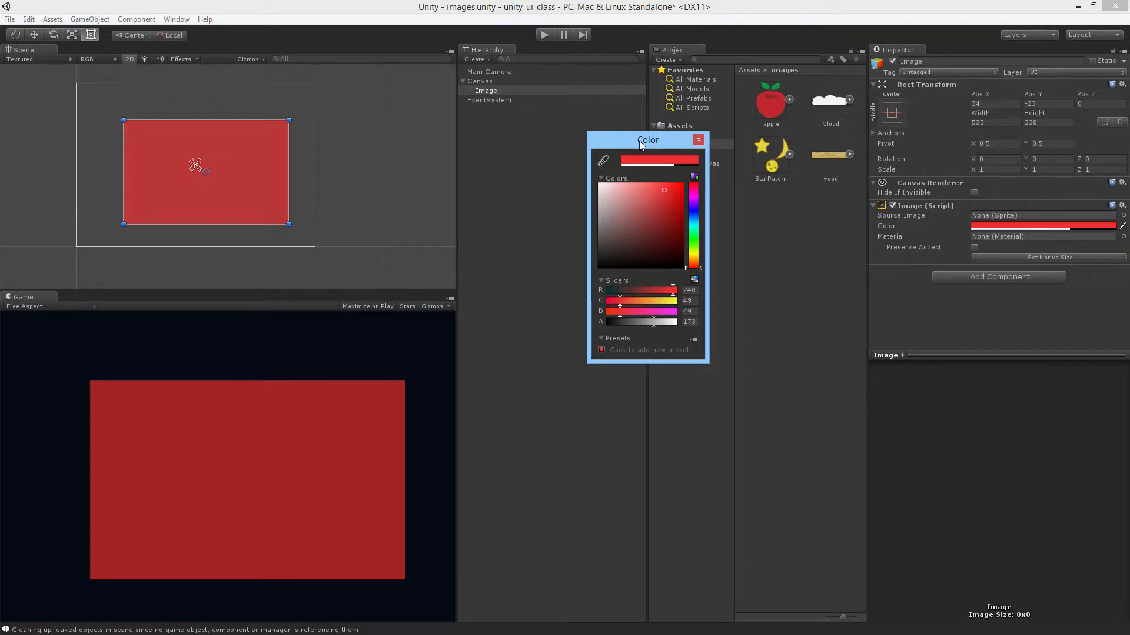
pyautogui.moveTo(657, 140); pyautogui.dragTo(572, 150)
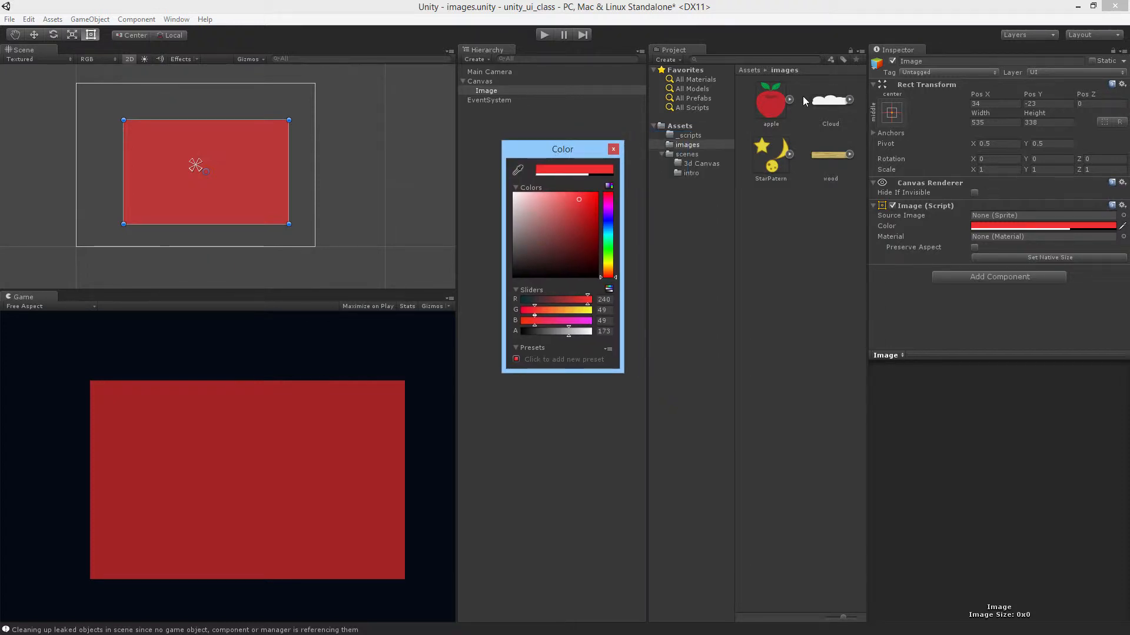
# - Assign the apple sprite as the image's source and check the sprite's import settings and preview
pyautogui.moveTo(772, 107); pyautogui.dragTo(771, 107)
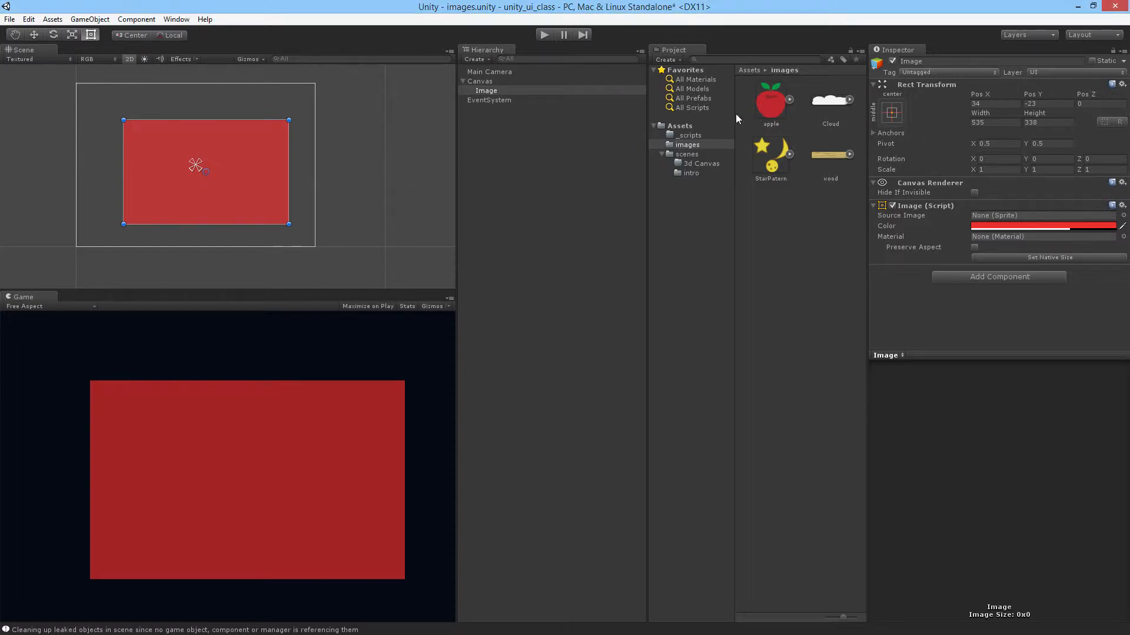
pyautogui.moveTo(775, 98); pyautogui.dragTo(993, 215)
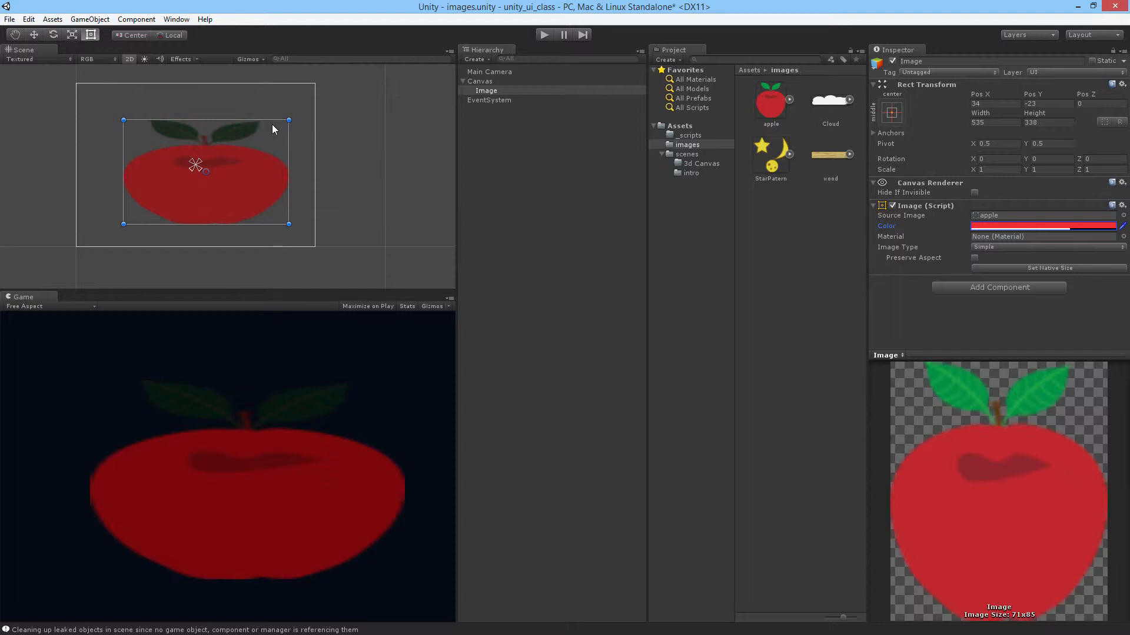
pyautogui.click(776, 103)
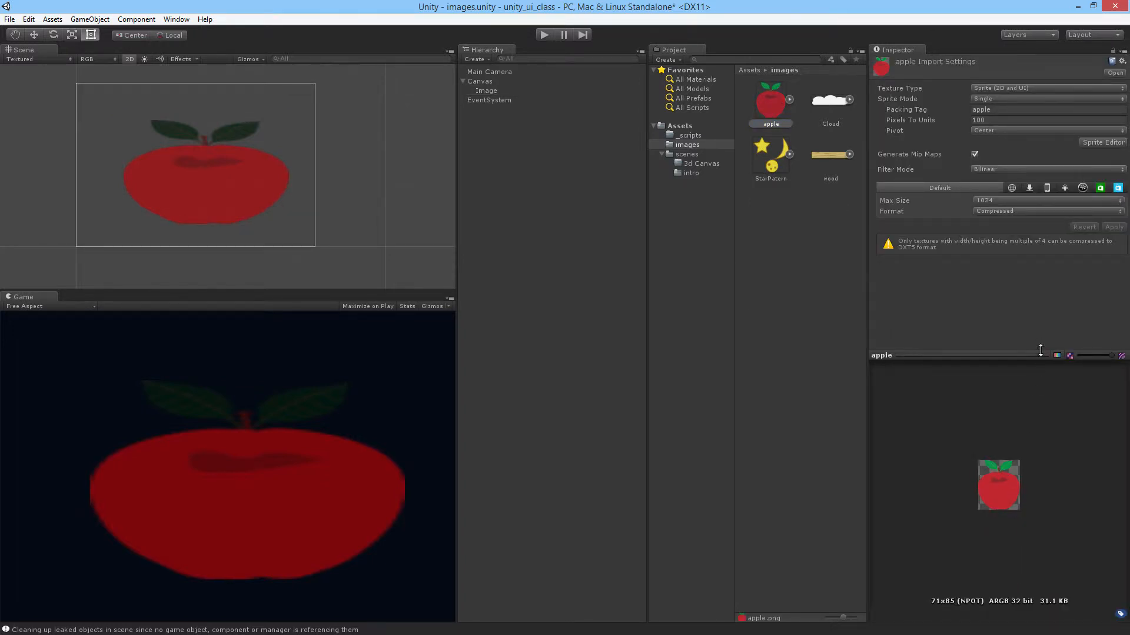
pyautogui.moveTo(1110, 357)
pyautogui.mouseDown()
pyautogui.moveTo(1095, 359)
pyautogui.moveTo(1115, 358)
pyautogui.mouseUp()
pyautogui.click(489, 92)
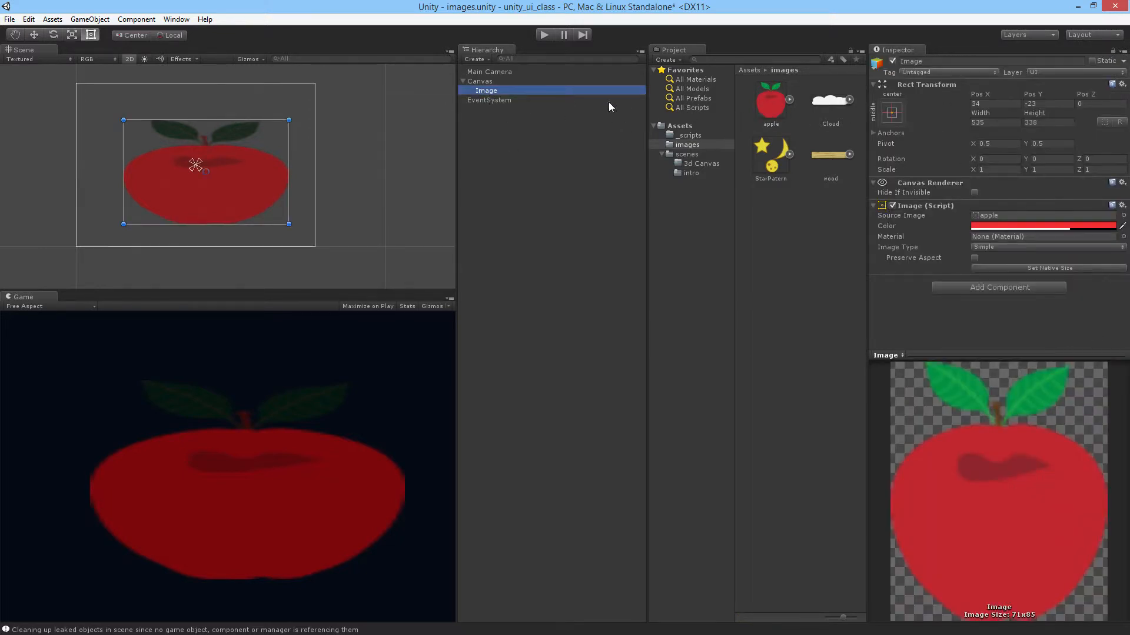
# - Tint the apple image teal with RGB 0, 204, 154
pyautogui.click(1015, 226)
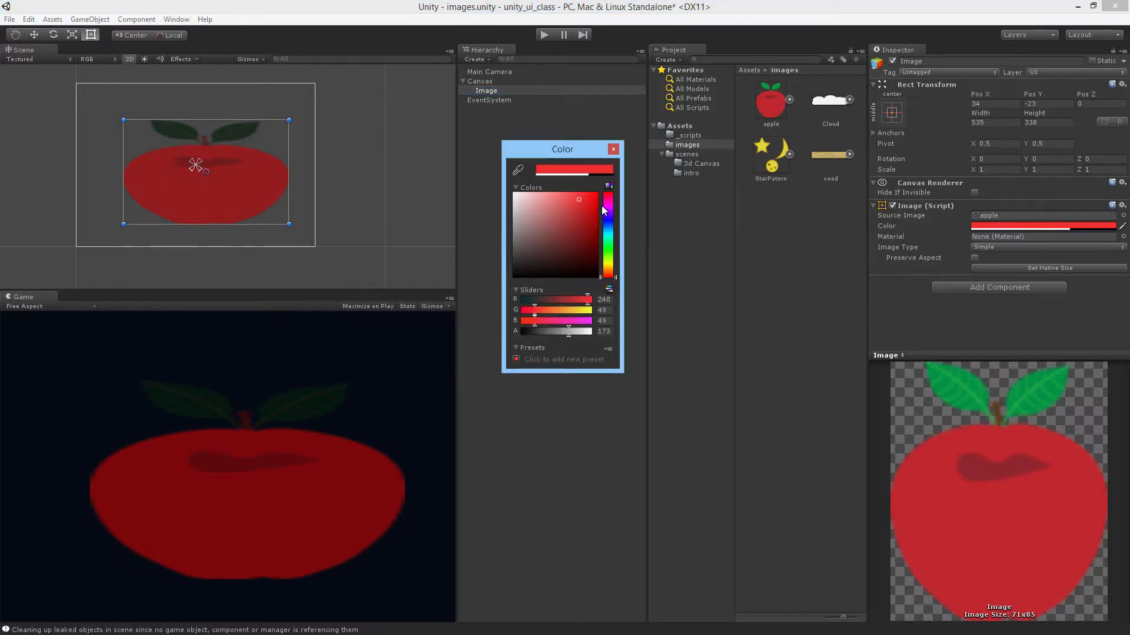
pyautogui.moveTo(600, 205)
pyautogui.mouseDown()
pyautogui.moveTo(568, 206)
pyautogui.moveTo(595, 210)
pyautogui.moveTo(608, 227)
pyautogui.moveTo(608, 212)
pyautogui.moveTo(609, 242)
pyautogui.mouseUp()
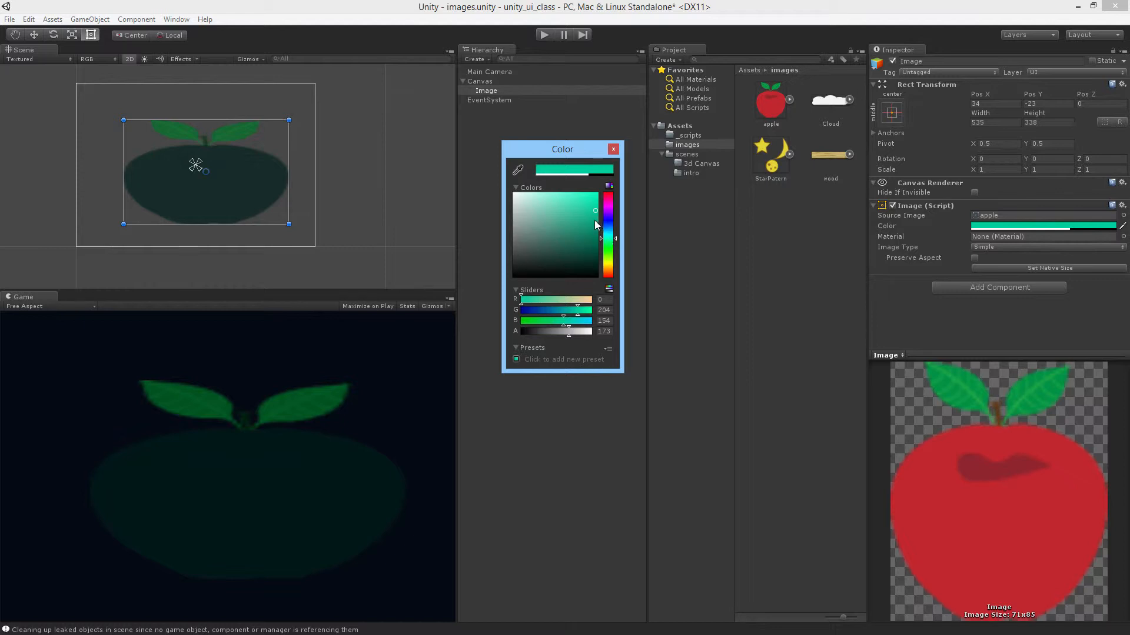
pyautogui.click(614, 149)
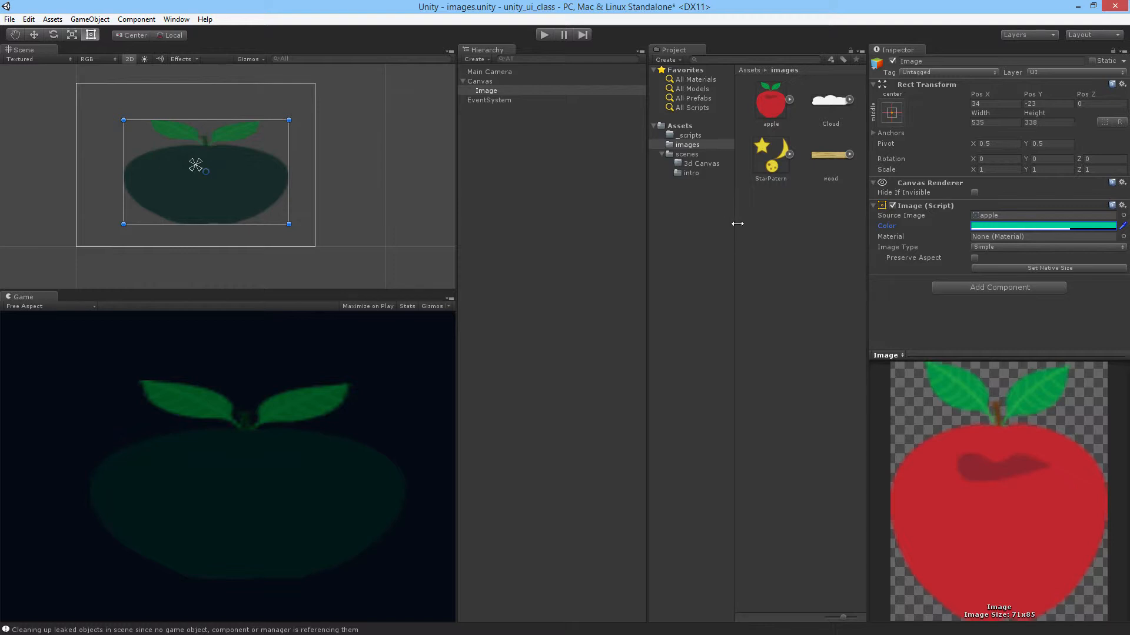
# - Turn on Preserve Aspect for the apple image and resize its rectangle to about 363 by 266
pyautogui.click(976, 258)
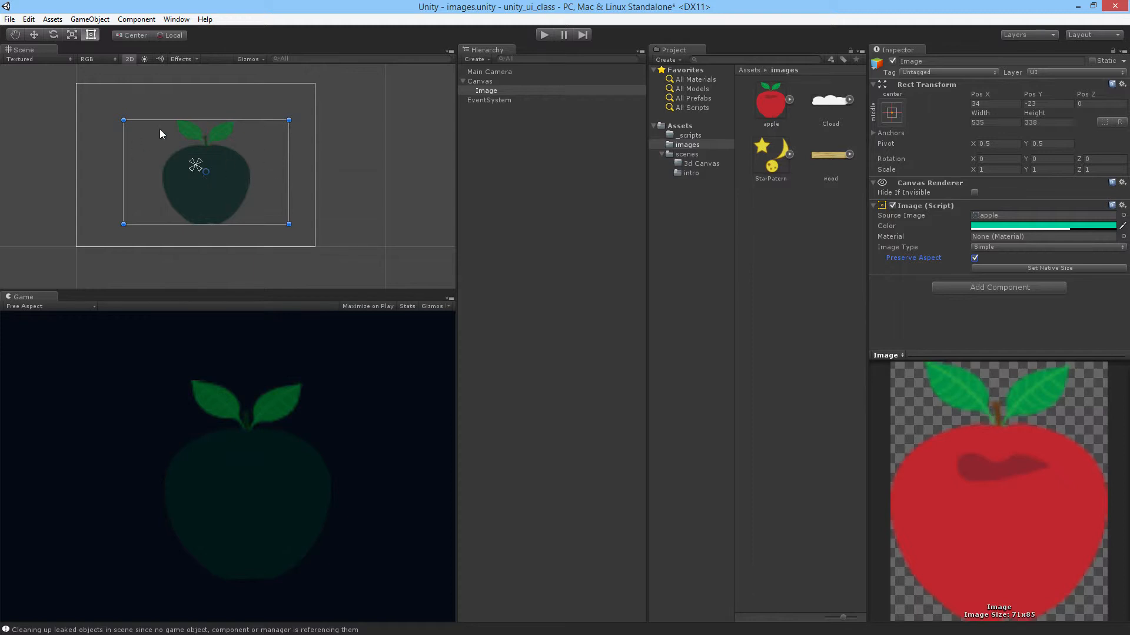
pyautogui.moveTo(124, 120); pyautogui.dragTo(73, 95)
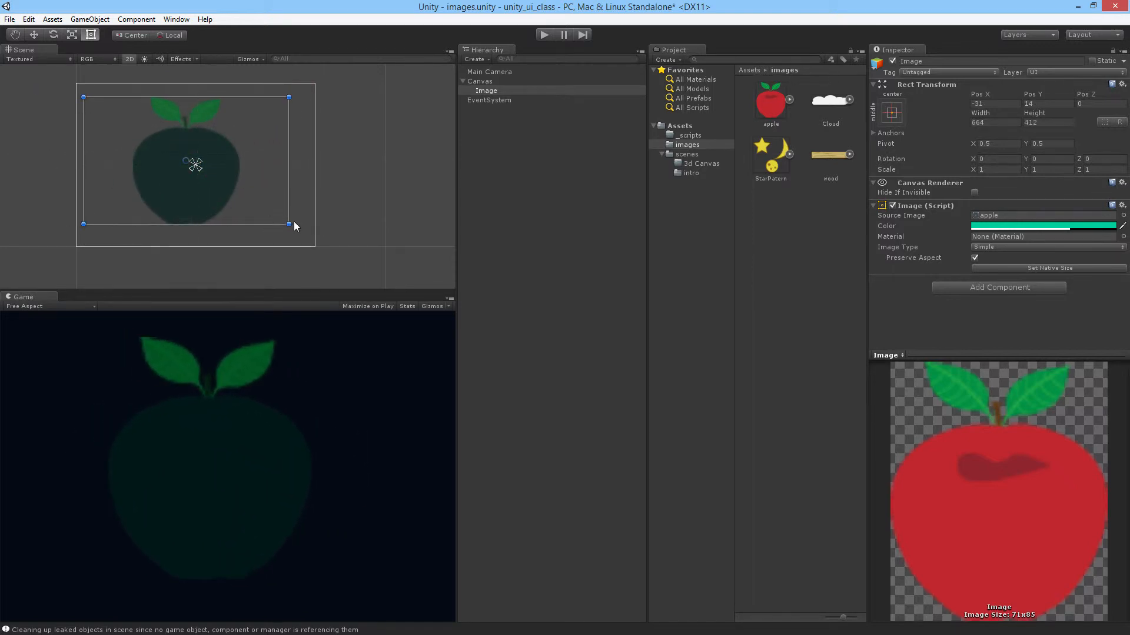
pyautogui.moveTo(290, 223); pyautogui.dragTo(195, 179)
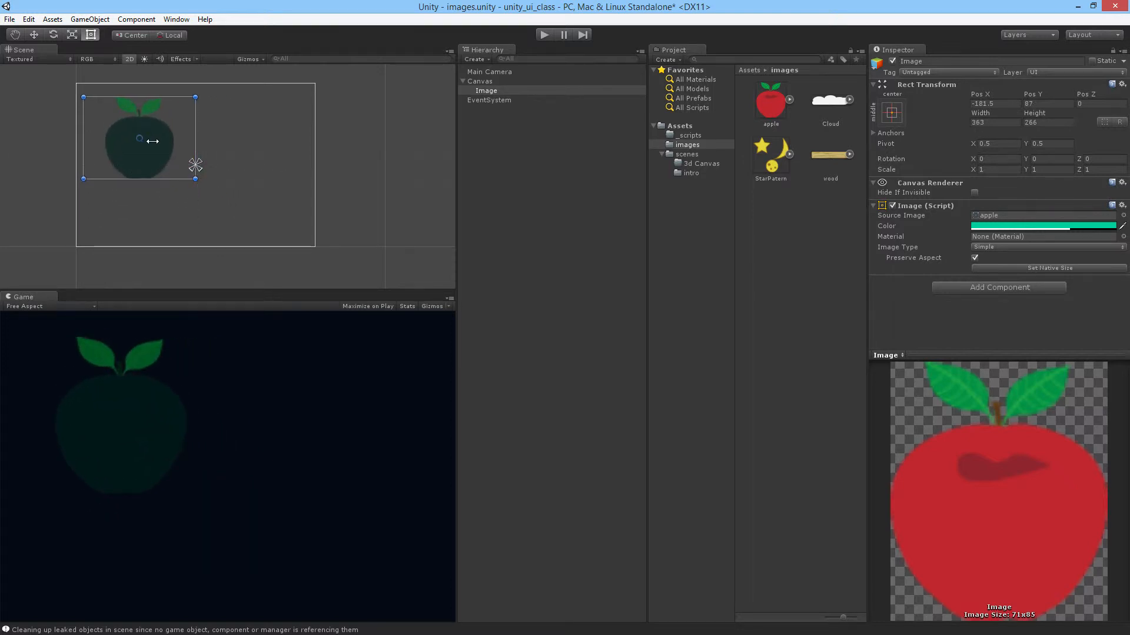
# - Stretch the apple image to about 1080 by 300 with Preserve Aspect off and move it to about 45, -61
pyautogui.moveTo(150, 140); pyautogui.dragTo(226, 184)
pyautogui.moveTo(296, 234); pyautogui.dragTo(517, 244)
pyautogui.click(974, 259)
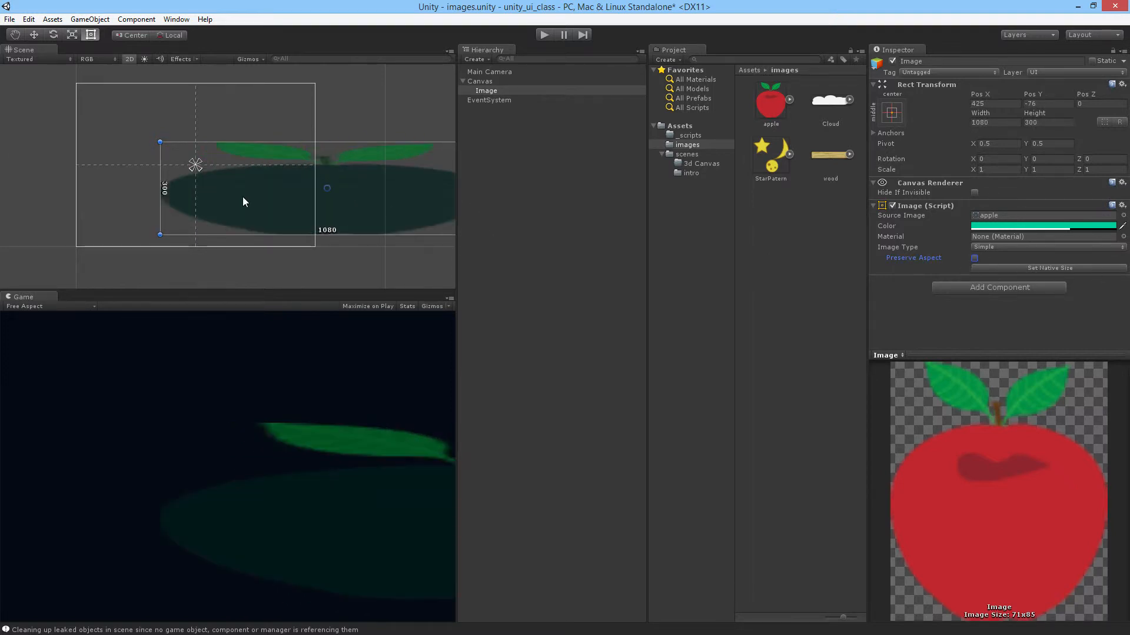
pyautogui.moveTo(243, 196)
pyautogui.mouseDown()
pyautogui.moveTo(223, 179)
pyautogui.moveTo(263, 186)
pyautogui.moveTo(258, 193)
pyautogui.mouseUp()
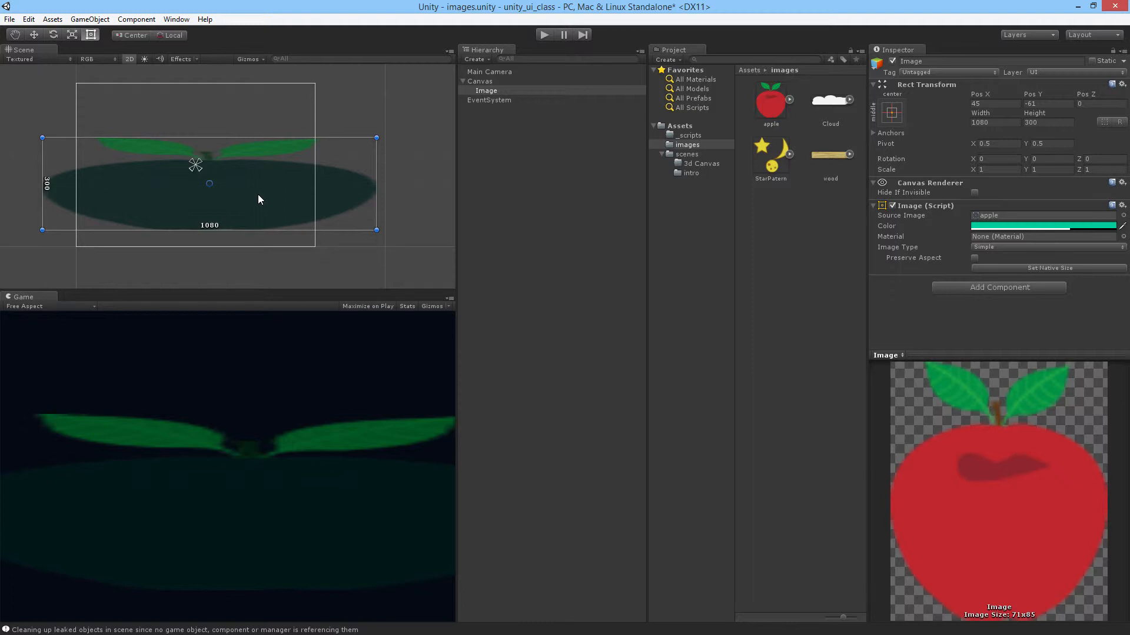
# - Turn Preserve Aspect on and shrink the apple image to about 112 by 83 in the canvas's upper-left corner
pyautogui.click(975, 258)
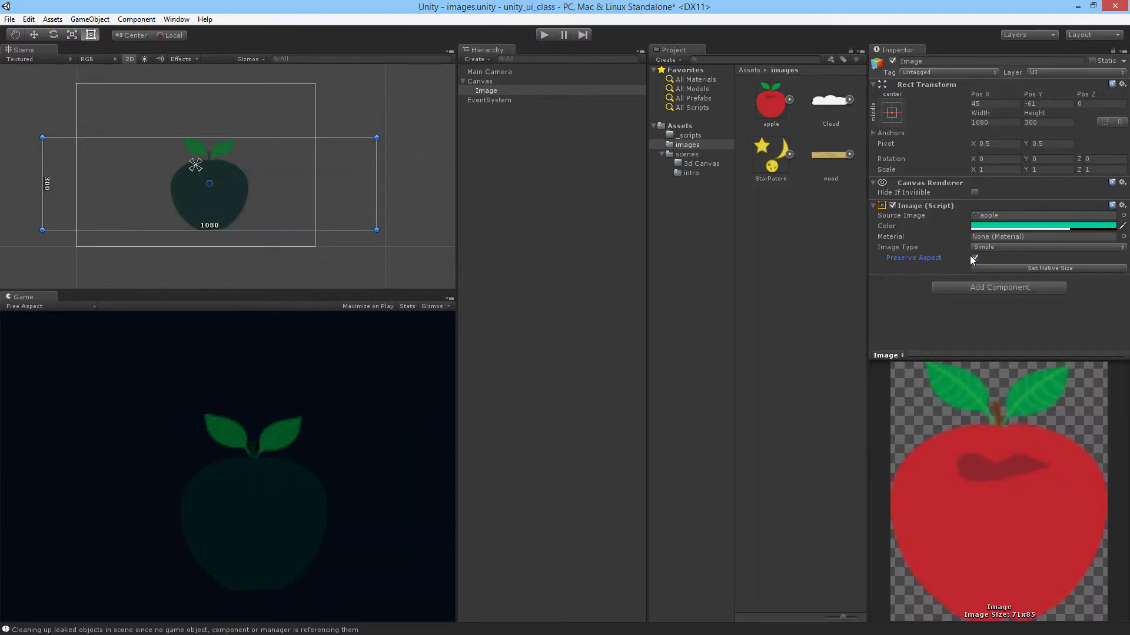
pyautogui.moveTo(377, 136); pyautogui.dragTo(130, 159)
pyautogui.moveTo(90, 195); pyautogui.dragTo(110, 109)
pyautogui.click(165, 160)
pyautogui.click(123, 130)
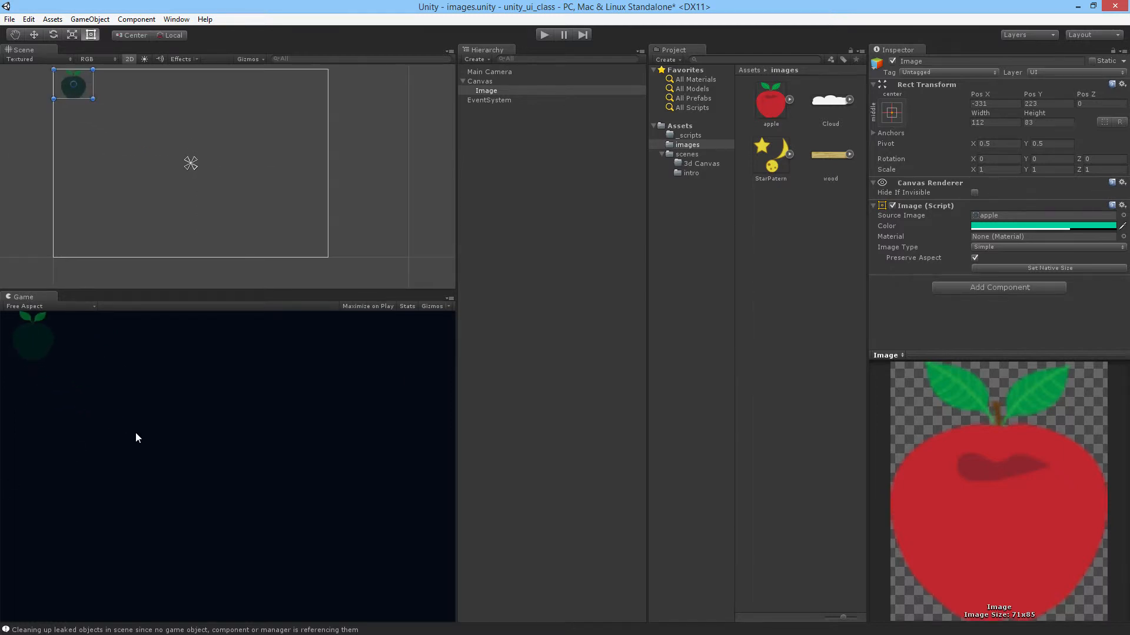
# - Widen the Scene and Game views and reposition the apple image at about -339, 193
pyautogui.moveTo(457, 373); pyautogui.dragTo(502, 363)
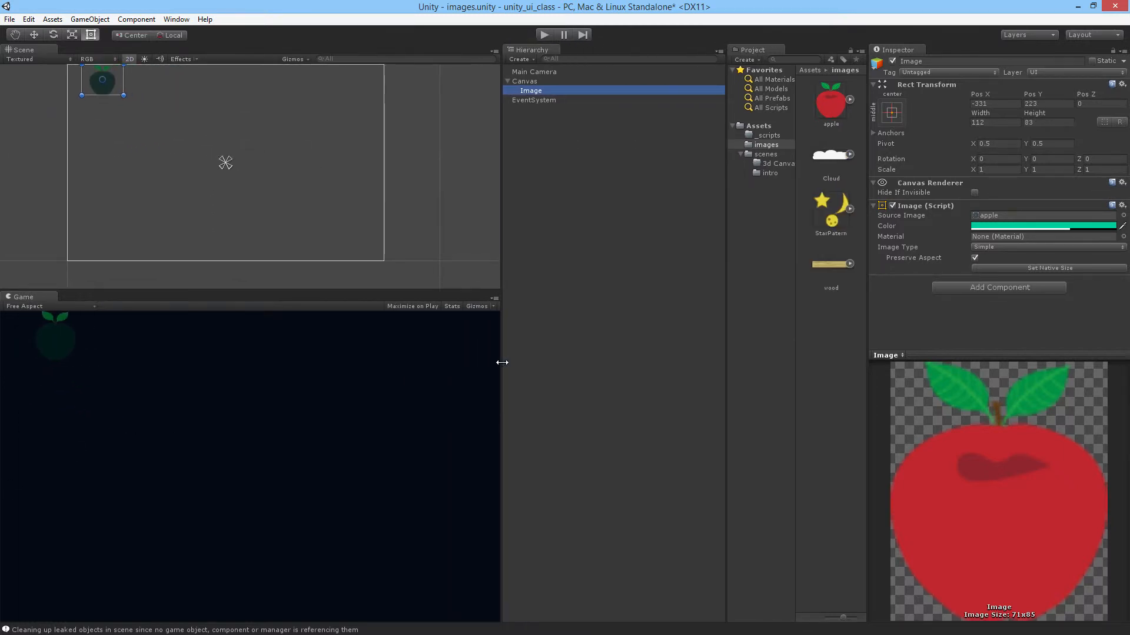
pyautogui.scroll(7, 136, 97)
pyautogui.click(143, 107)
pyautogui.scroll(1, 155, 129)
pyautogui.moveTo(158, 134); pyautogui.dragTo(263, 196, button='middle')
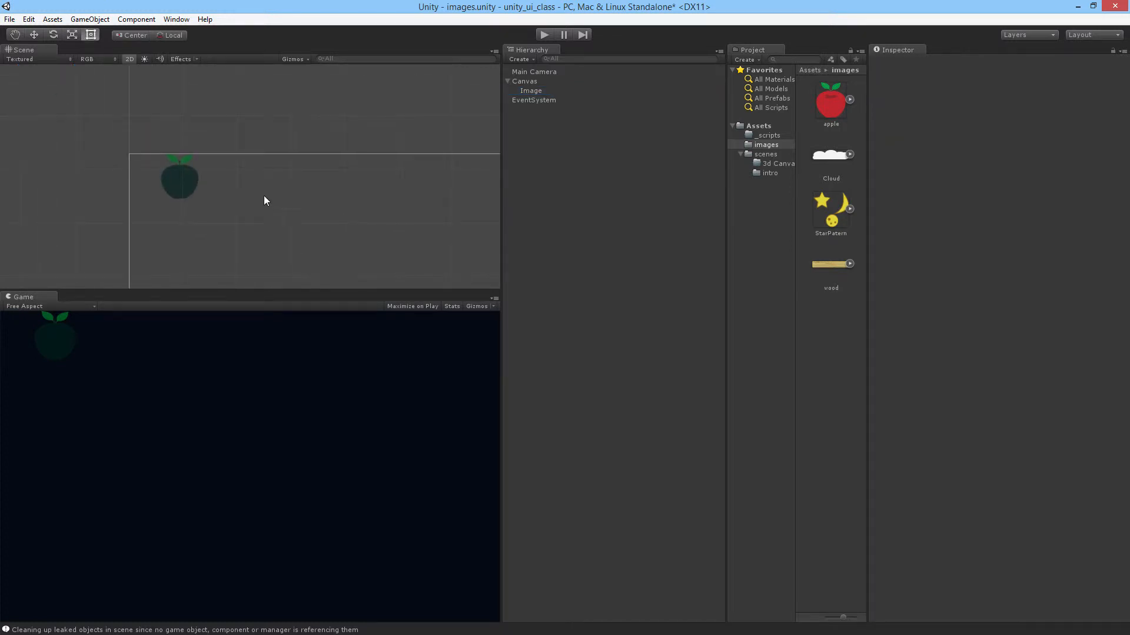
pyautogui.click(187, 169)
pyautogui.moveTo(187, 183)
pyautogui.mouseDown()
pyautogui.moveTo(161, 180)
pyautogui.moveTo(182, 180)
pyautogui.moveTo(183, 195)
pyautogui.mouseUp()
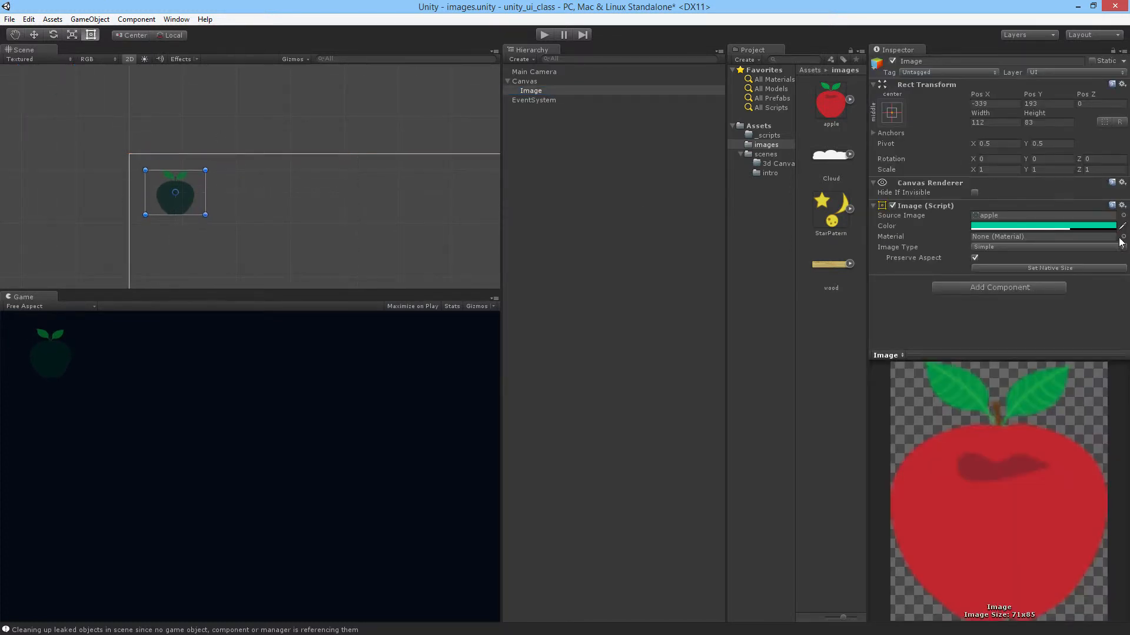
# - Reset the apple image's colour to fully opaque white, with R, G, B and A at 255
pyautogui.click(1042, 225)
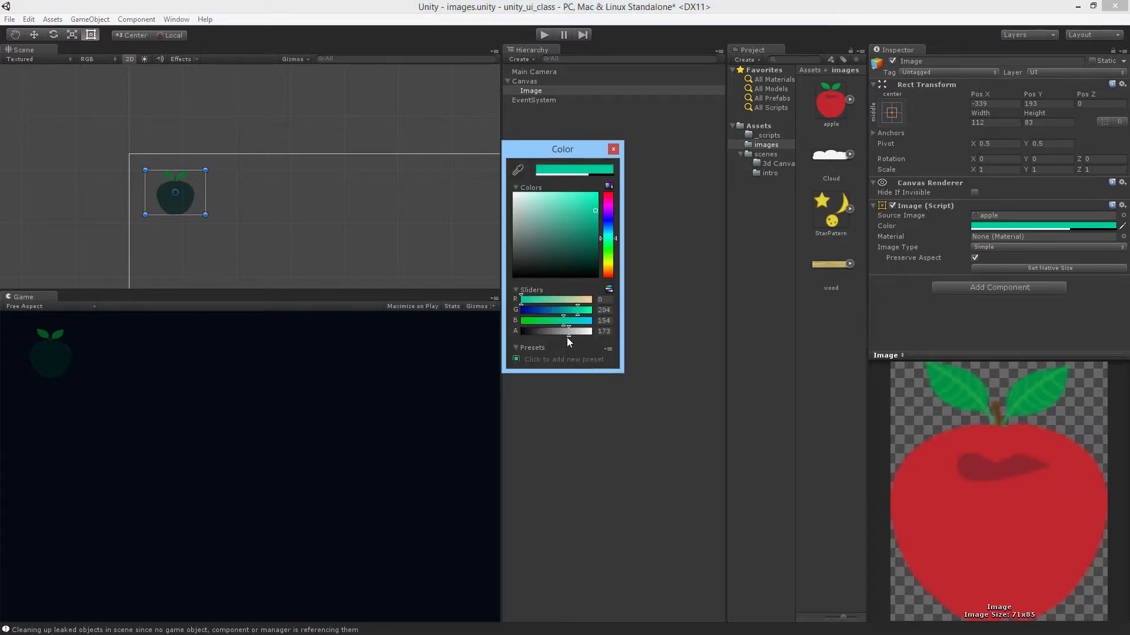
pyautogui.moveTo(568, 334); pyautogui.dragTo(607, 338)
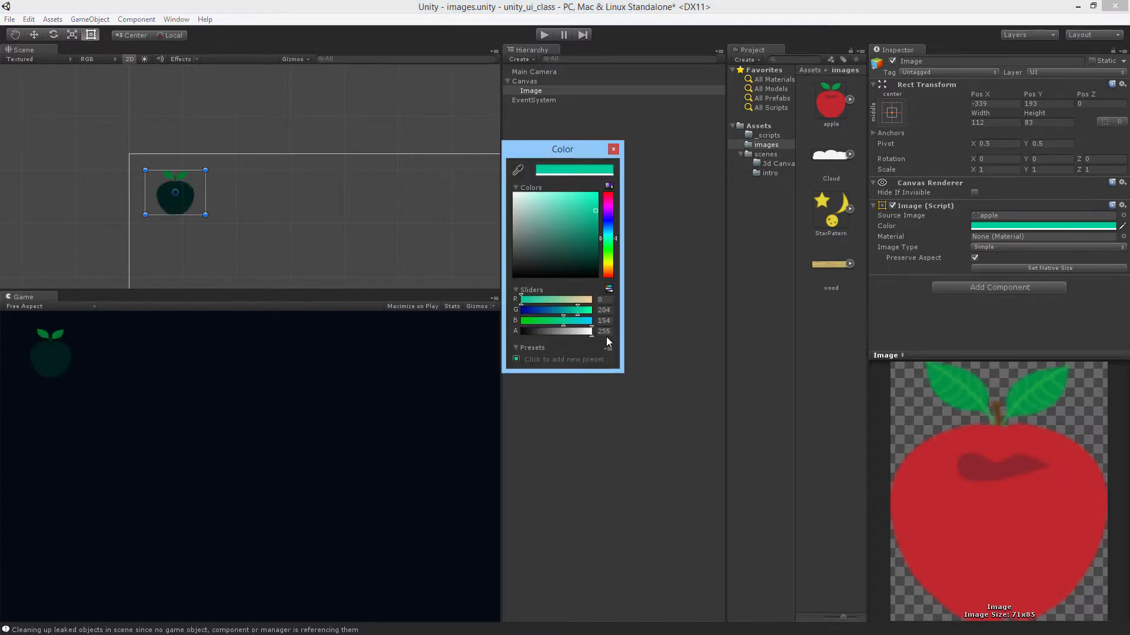
pyautogui.moveTo(582, 204); pyautogui.dragTo(468, 176)
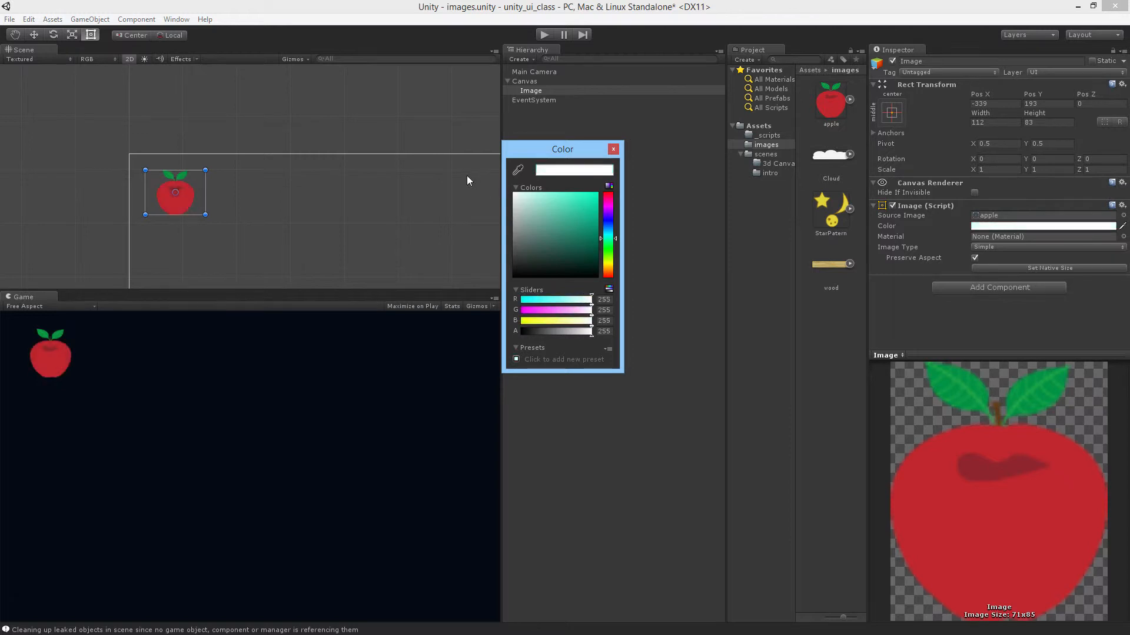
pyautogui.click(613, 150)
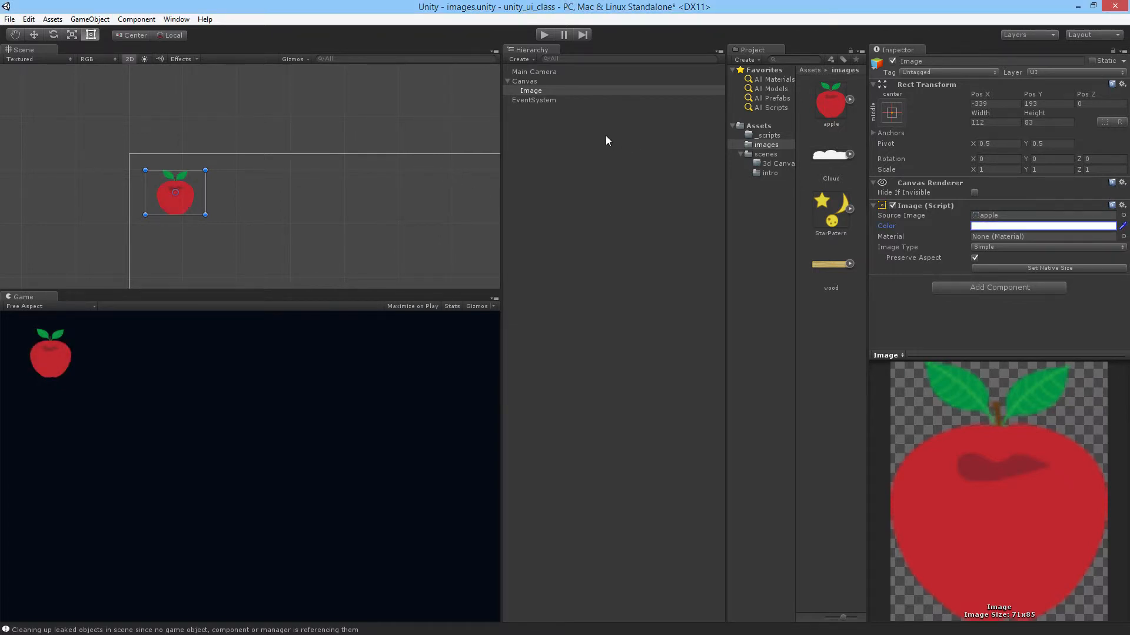
# - Rename the Image object under the Canvas as Apple
pyautogui.click(306, 216)
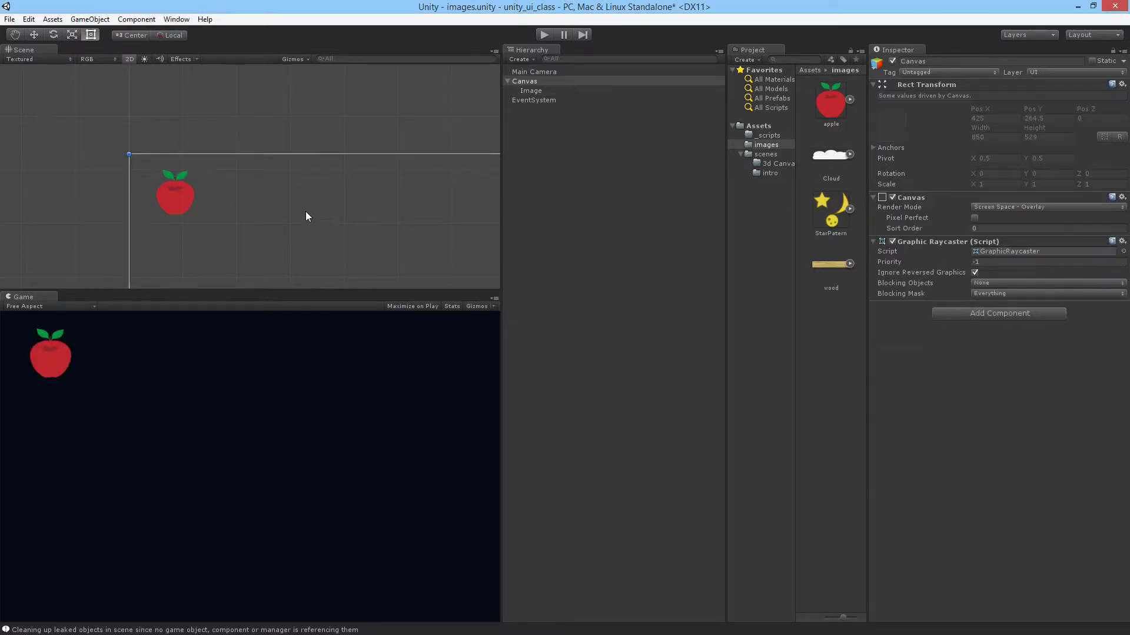
pyautogui.click(532, 90)
pyautogui.click(991, 61)
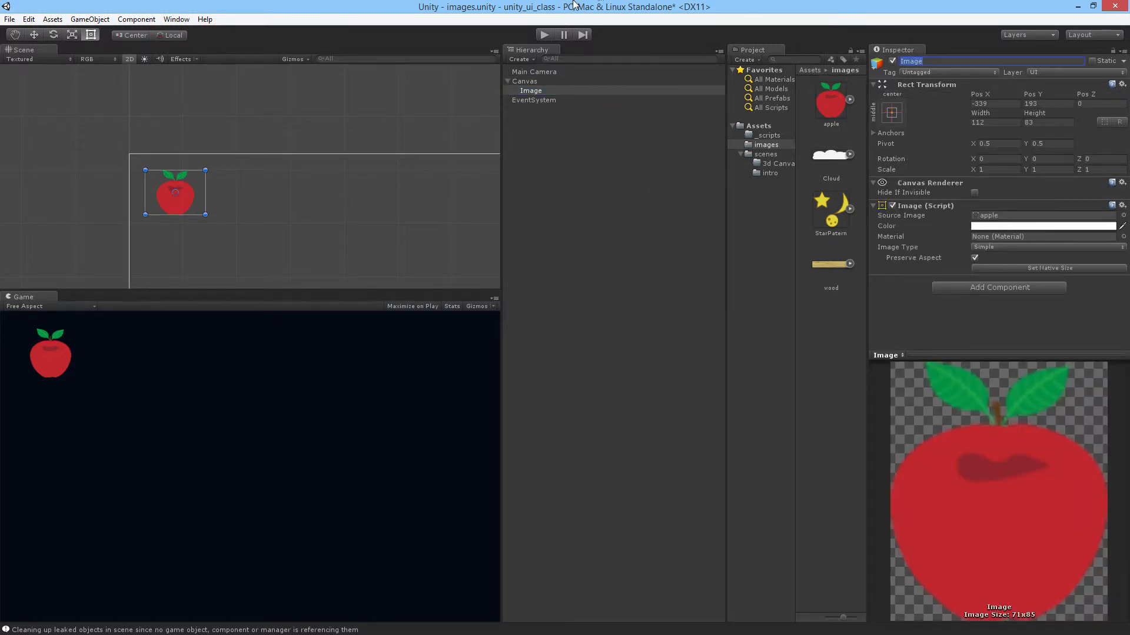
pyautogui.write('Apple')
pyautogui.press('Return')
# - Add a second UI Image as a child of the Canvas
pyautogui.click(542, 82)
pyautogui.rightClick(543, 82)
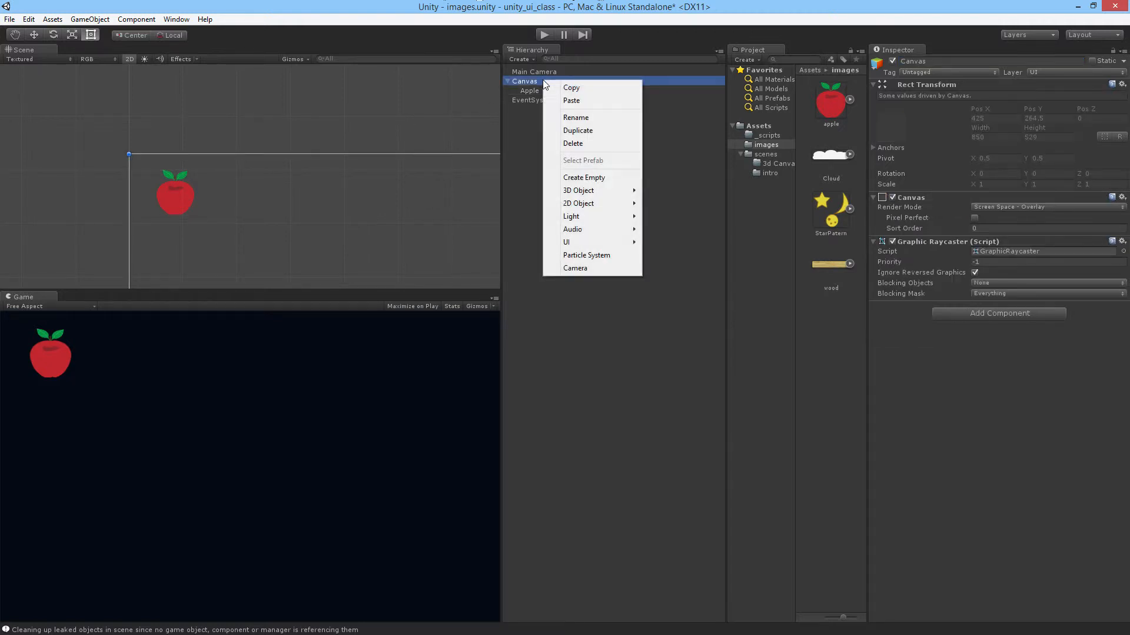
pyautogui.moveTo(596, 246)
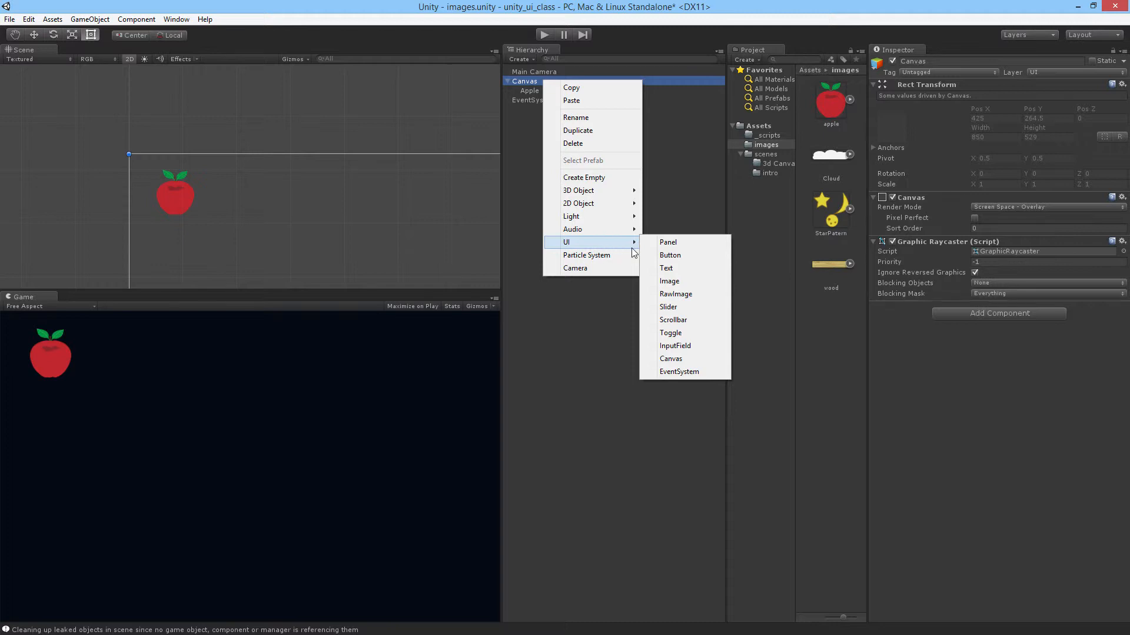
pyautogui.click(701, 287)
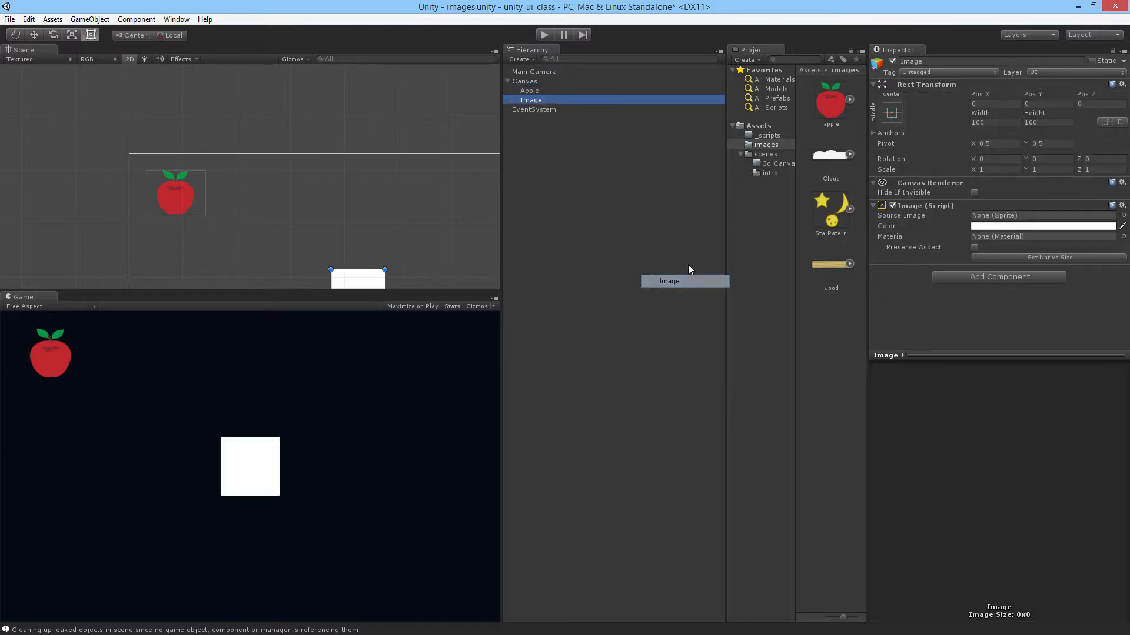
# - Move the new Image out of the Canvas to the hierarchy root and back under the Canvas
pyautogui.click(534, 81)
pyautogui.moveTo(539, 99); pyautogui.dragTo(546, 175)
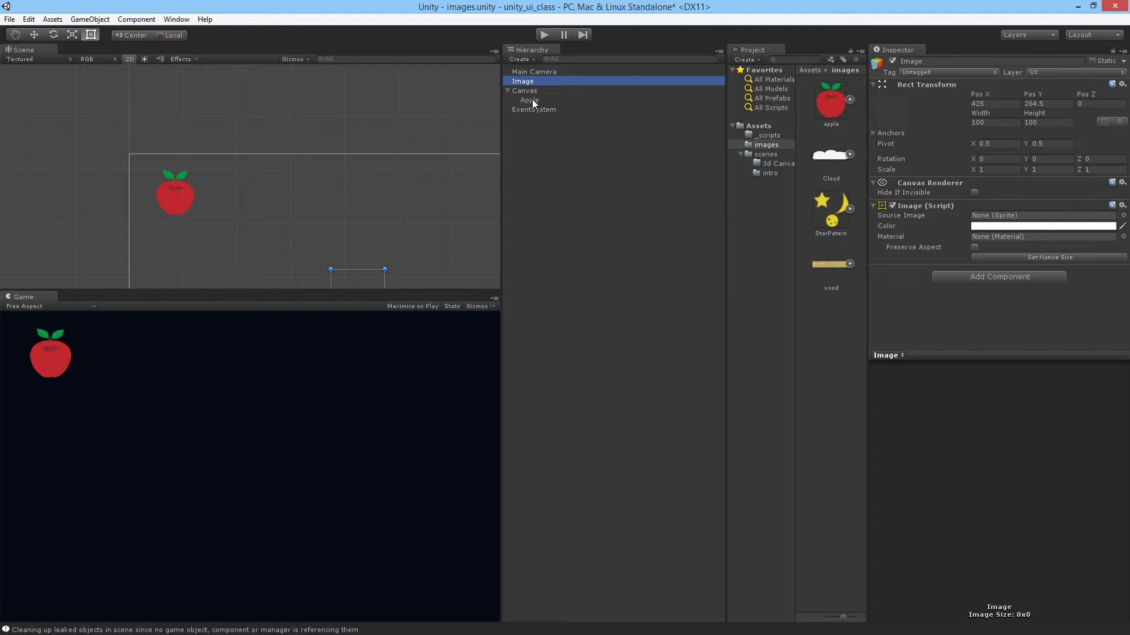
pyautogui.moveTo(528, 84); pyautogui.dragTo(532, 91)
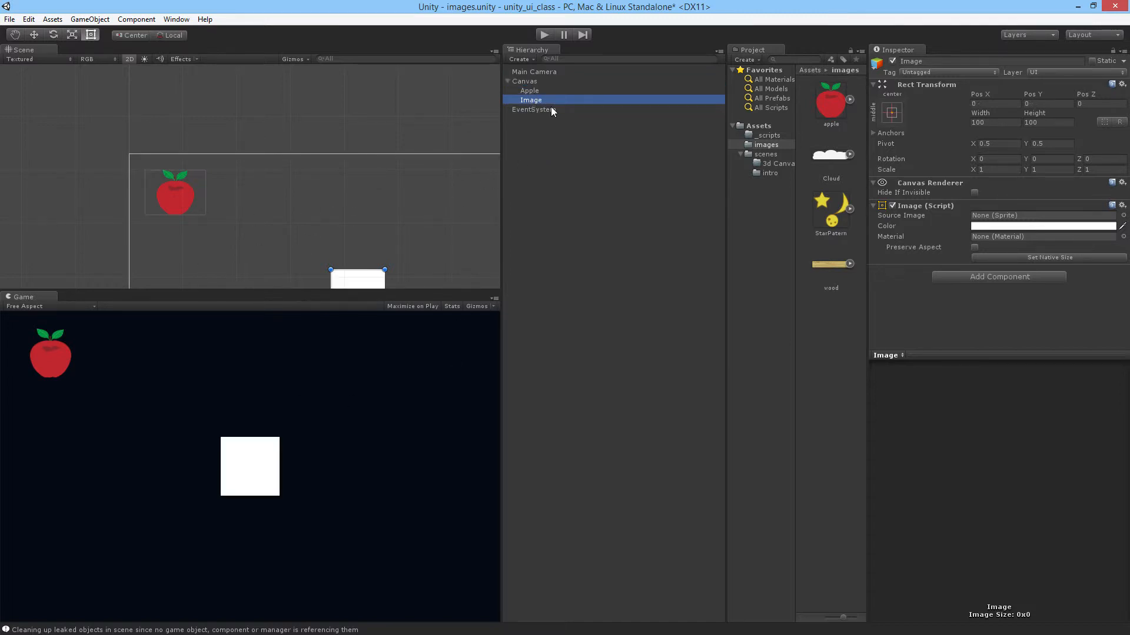
# - Rename the new Image as Stars and assign the StarPatern sprite as its source image
pyautogui.click(538, 100)
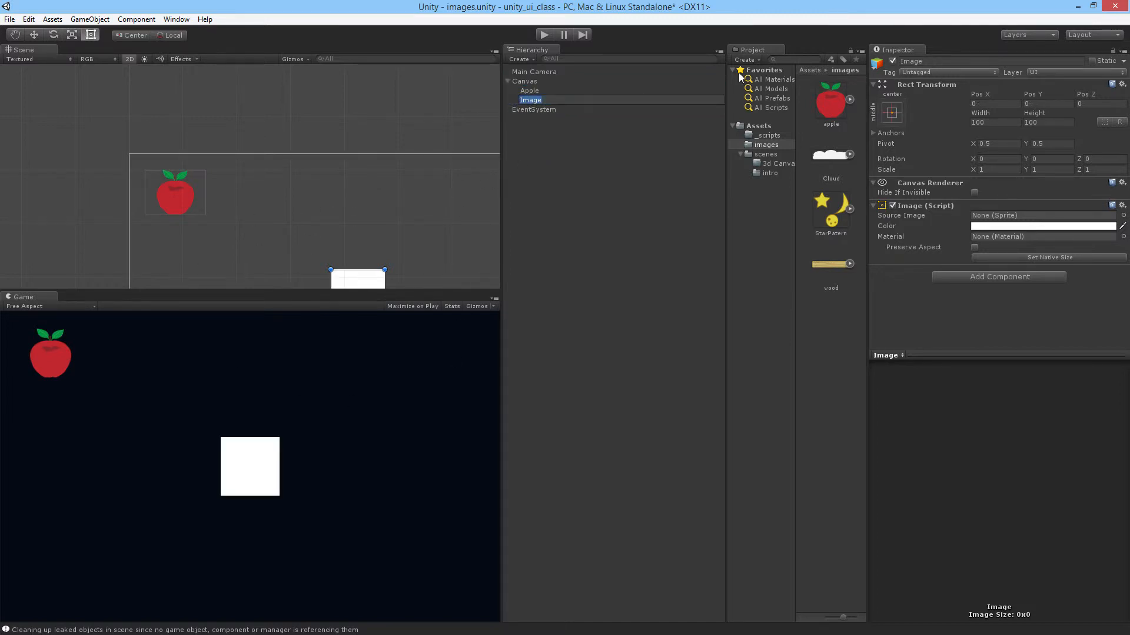
pyautogui.write('Stars')
pyautogui.press('Return')
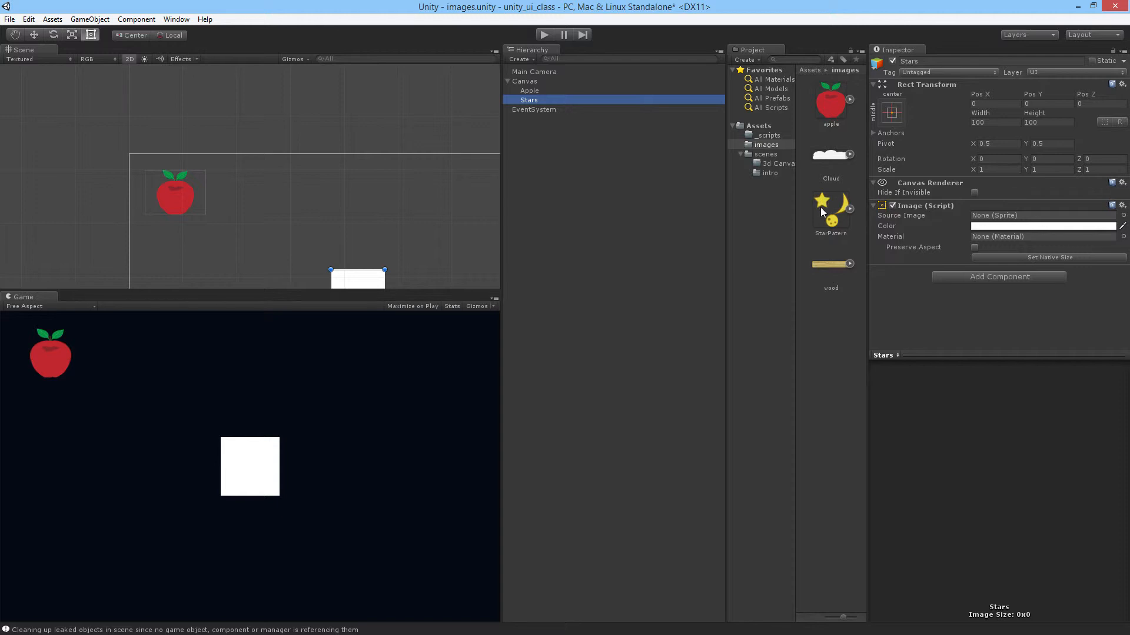
pyautogui.moveTo(840, 215); pyautogui.dragTo(996, 217)
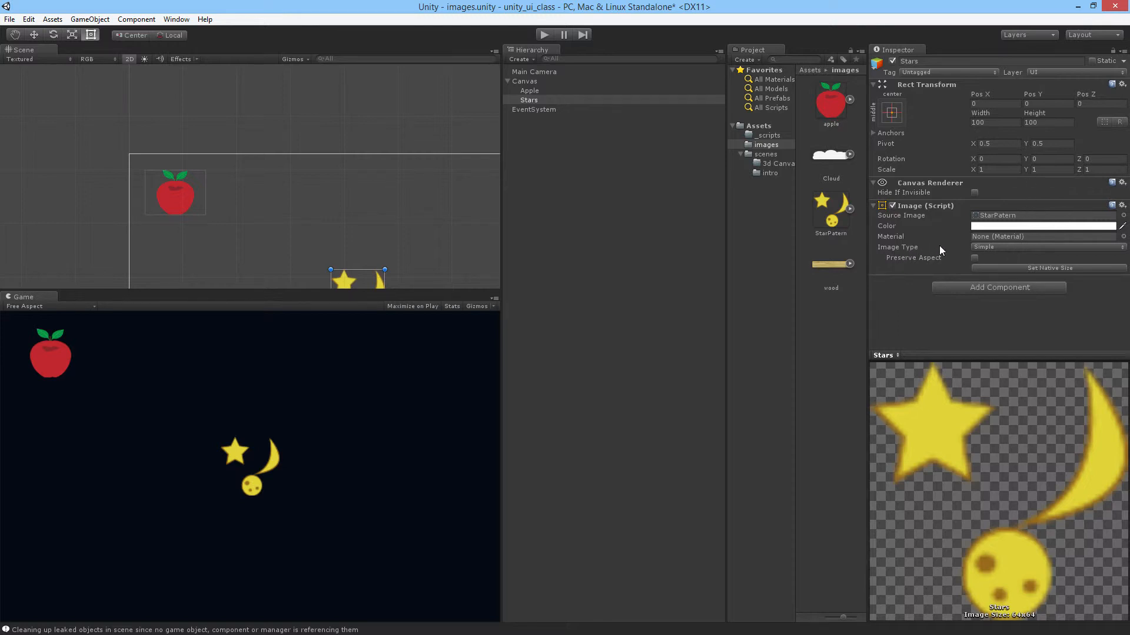
# - Try the Tiled and Sliced image types on Stars and return it to Simple
pyautogui.click(994, 247)
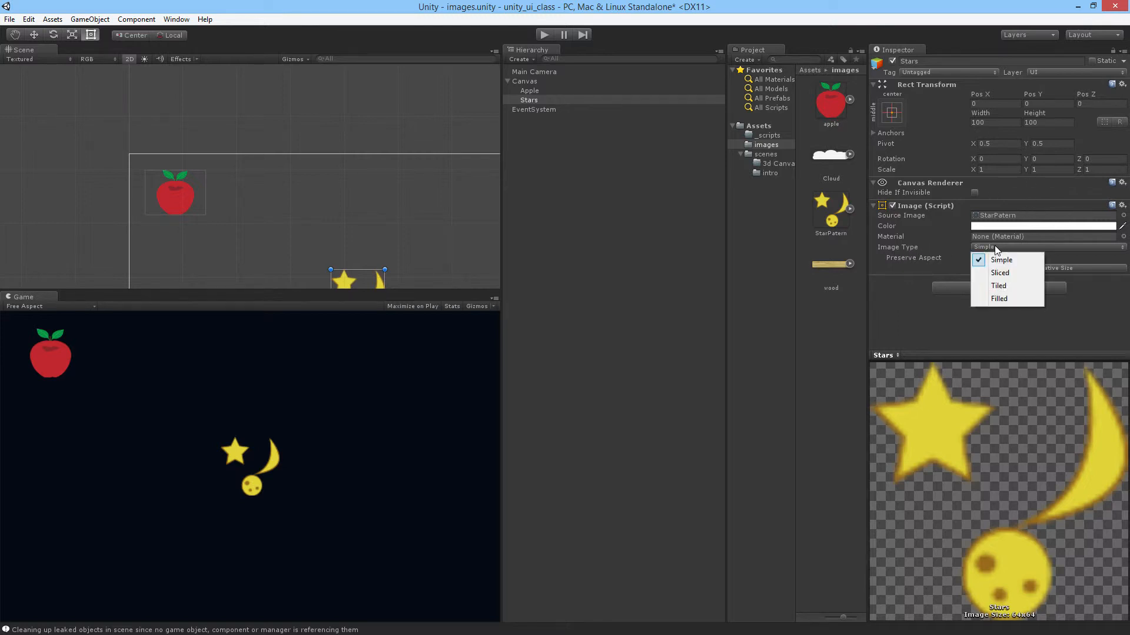
pyautogui.click(1017, 286)
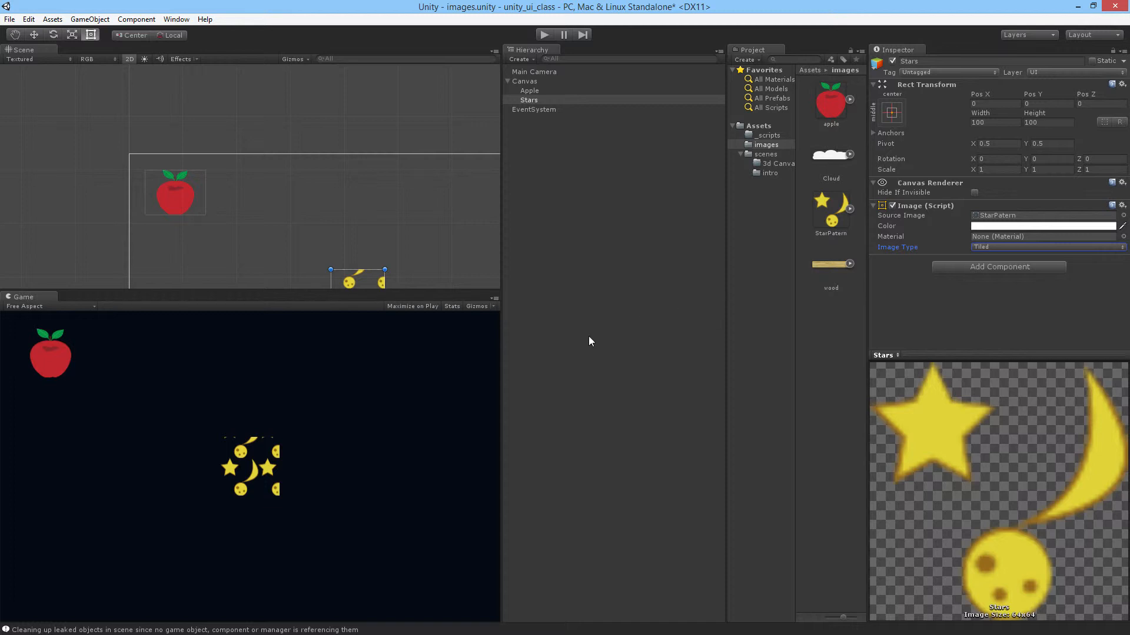
pyautogui.click(1034, 247)
pyautogui.click(1031, 268)
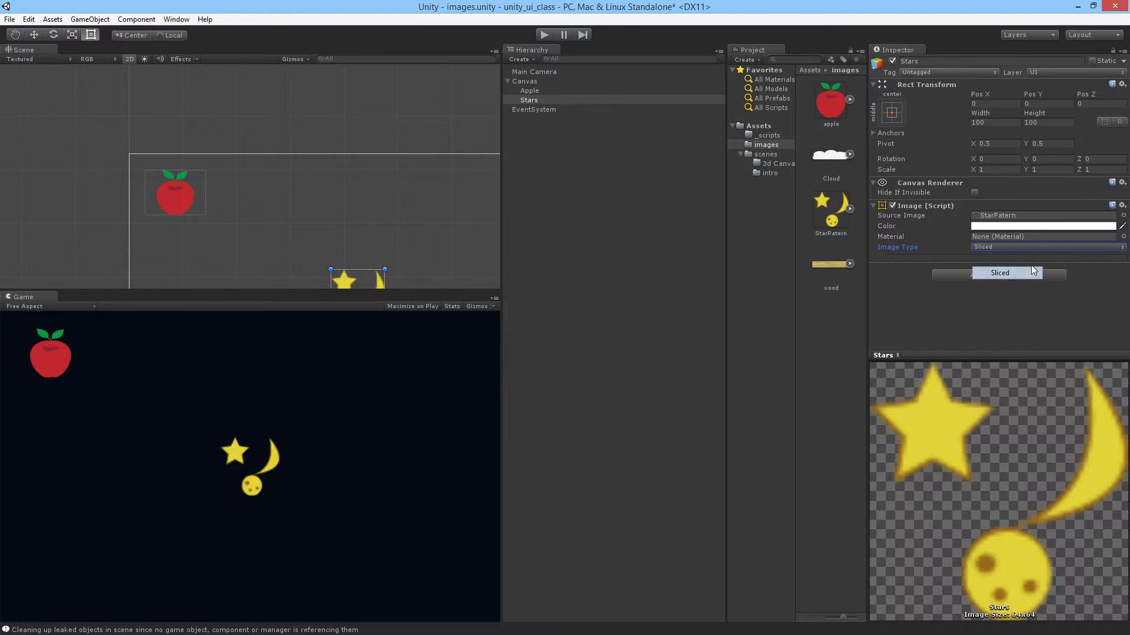
pyautogui.click(1033, 247)
pyautogui.click(994, 258)
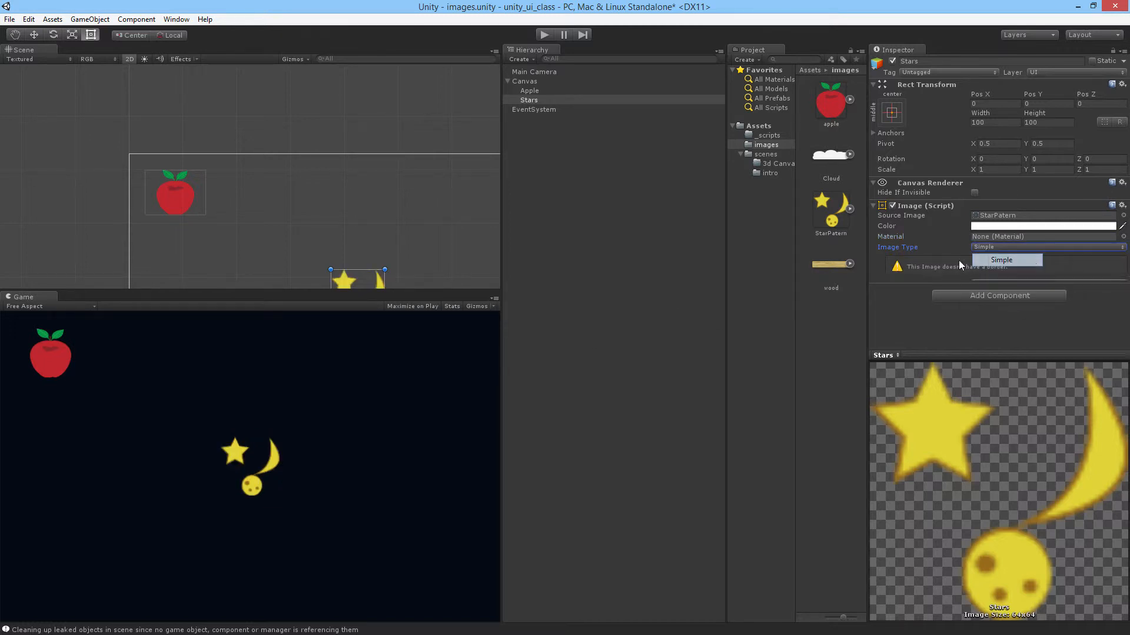
# - Resize the Stars image to about 276 by 168 in the upper-left corner of the canvas
pyautogui.moveTo(337, 269); pyautogui.dragTo(123, 154)
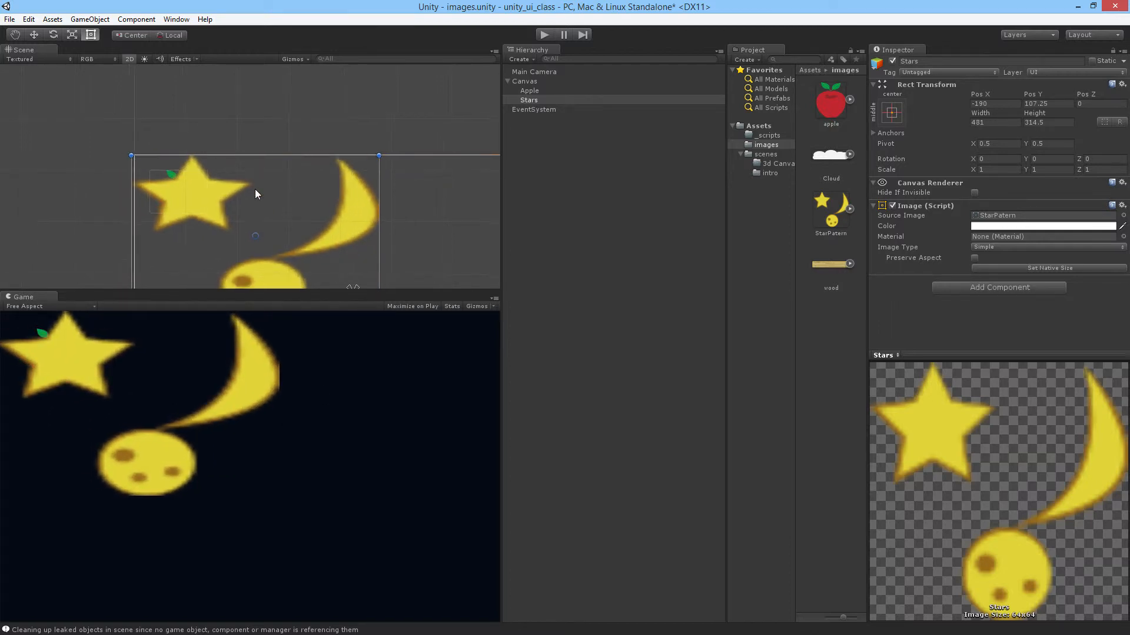
pyautogui.scroll(-5, 255, 189)
pyautogui.moveTo(308, 240); pyautogui.dragTo(388, 350)
# - Make two duplicates of Stars in a row along the canvas's upper edge and enlarge the middle one to about 640 by 395
pyautogui.hotkey('ctrl', 'd')
pyautogui.hotkey('ctrl', 'd')
pyautogui.click(310, 199)
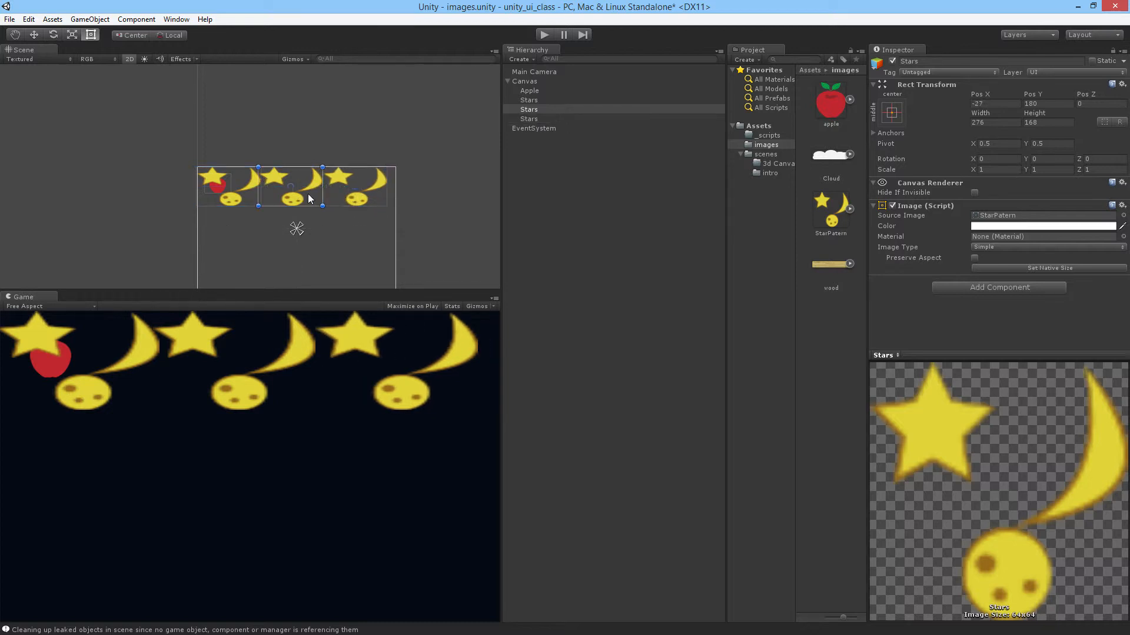
pyautogui.moveTo(321, 206); pyautogui.dragTo(406, 259)
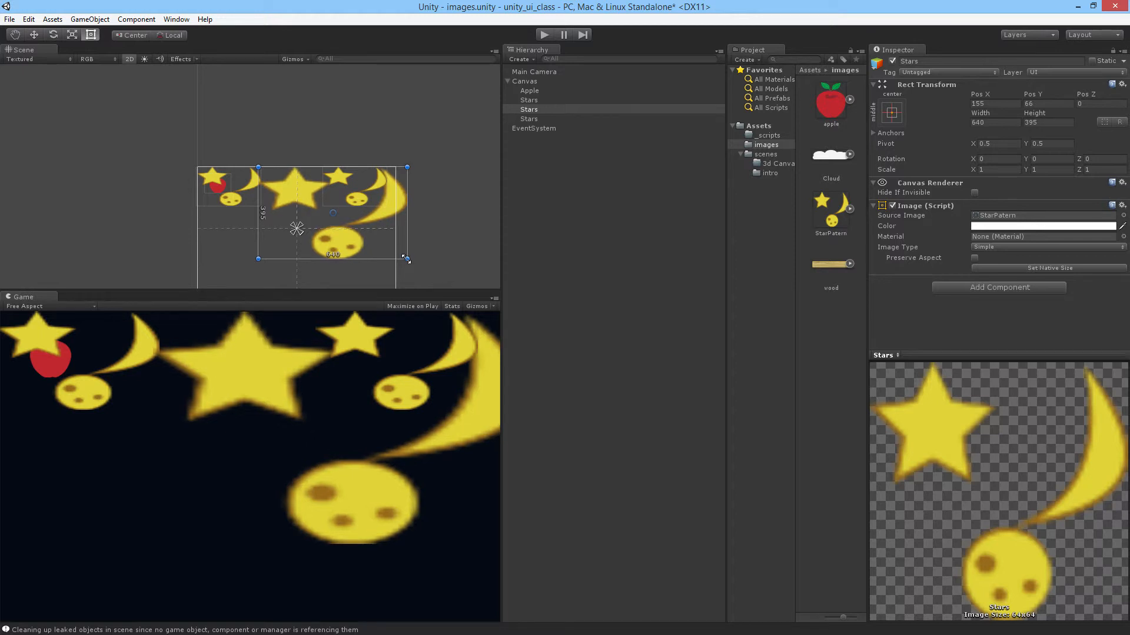
# - Delete the two duplicate Stars images from the canvas
pyautogui.press('Delete')
pyautogui.click(358, 195)
pyautogui.press('Delete')
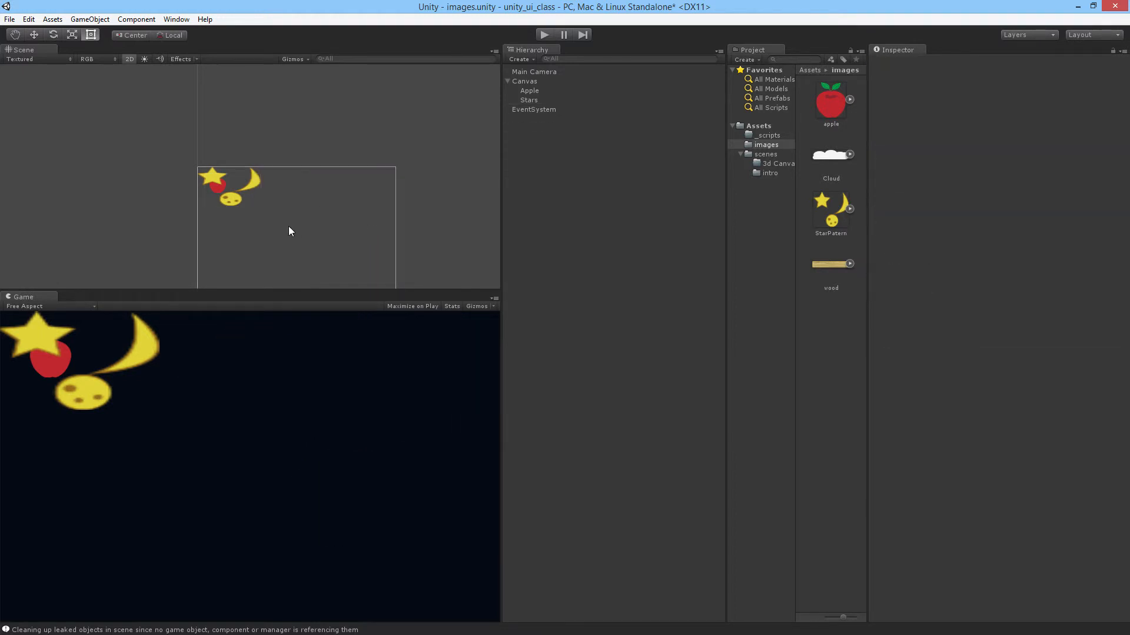
# - Nudge the remaining Stars image against the canvas's upper-left corner and set its image type to Tiled
pyautogui.click(255, 184)
pyautogui.moveTo(255, 184); pyautogui.dragTo(263, 187)
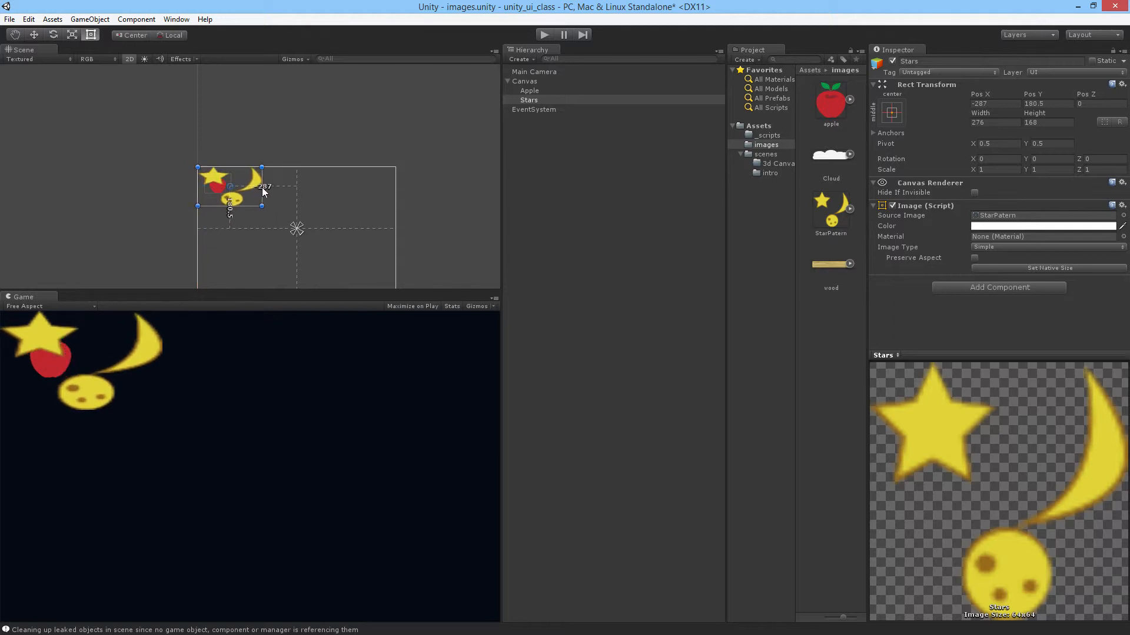
pyautogui.click(989, 249)
pyautogui.click(1022, 285)
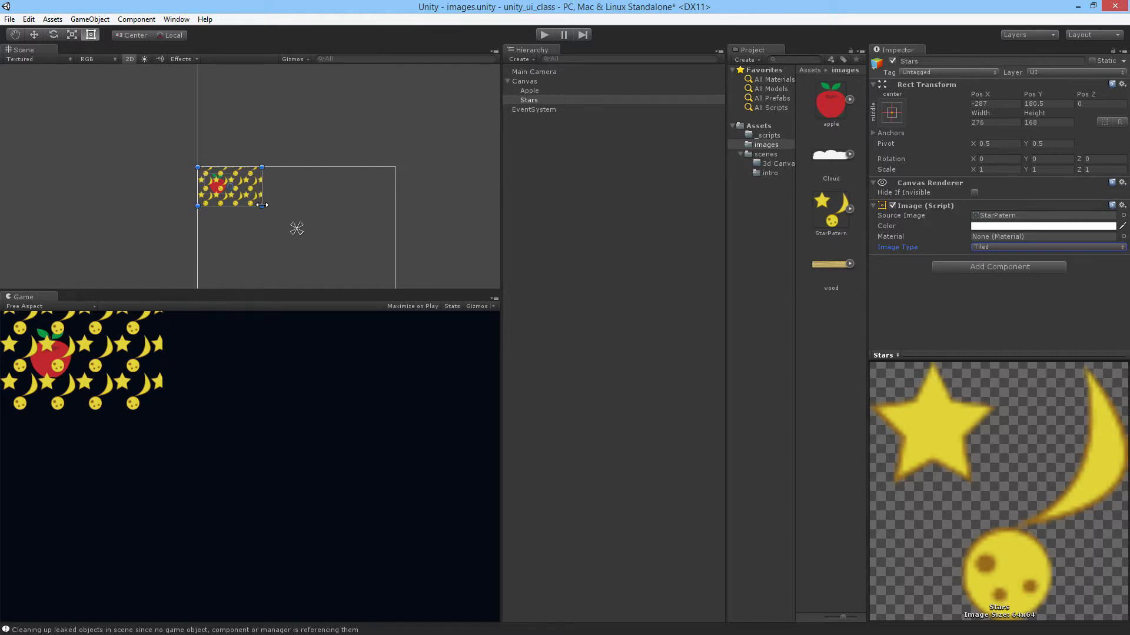
# - Stretch the tiled Stars image to fill the entire canvas, about 850 by 529
pyautogui.moveTo(262, 205); pyautogui.dragTo(388, 309)
pyautogui.scroll(-2, 375, 249)
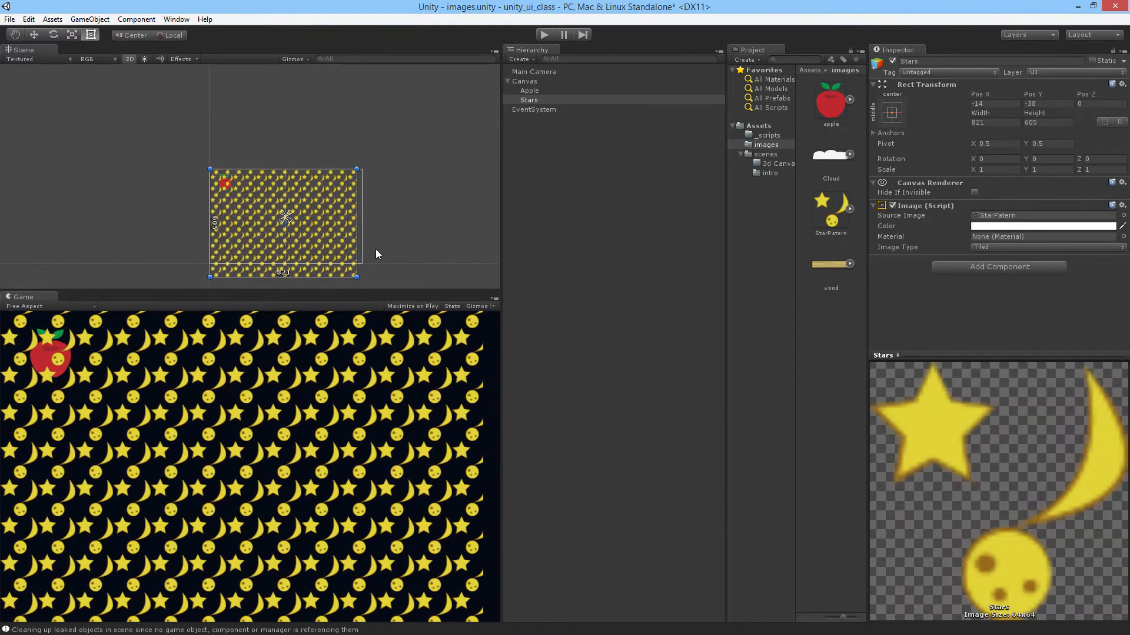
pyautogui.moveTo(358, 273); pyautogui.dragTo(362, 264)
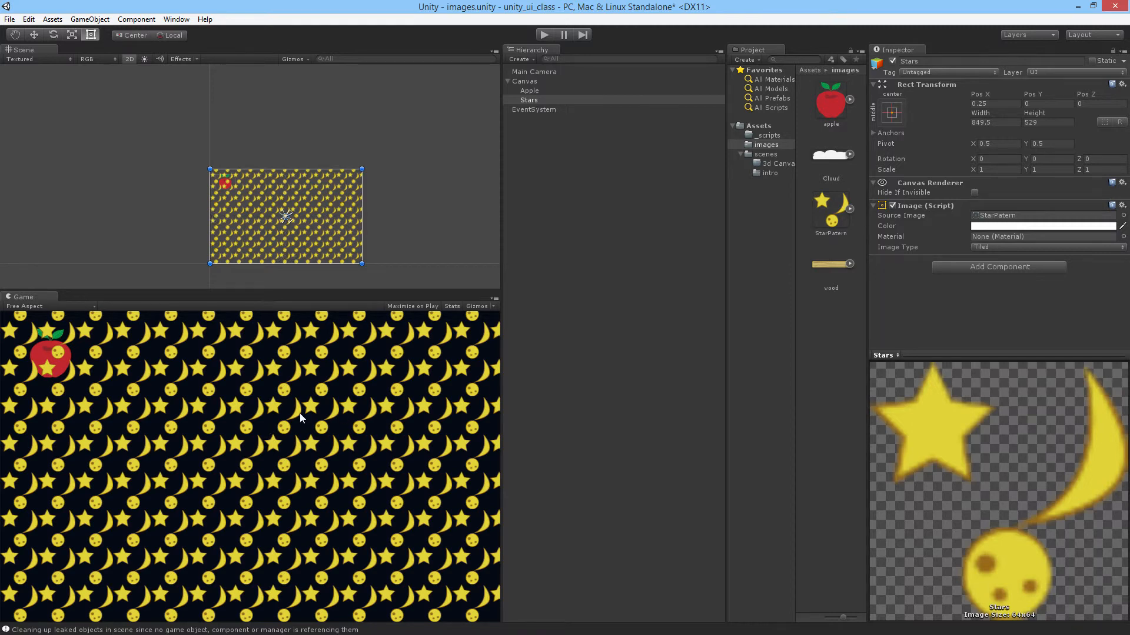
# - Move Stars above Apple under the Canvas in the hierarchy to draw the apple in front of the pattern
pyautogui.scroll(5, 293, 222)
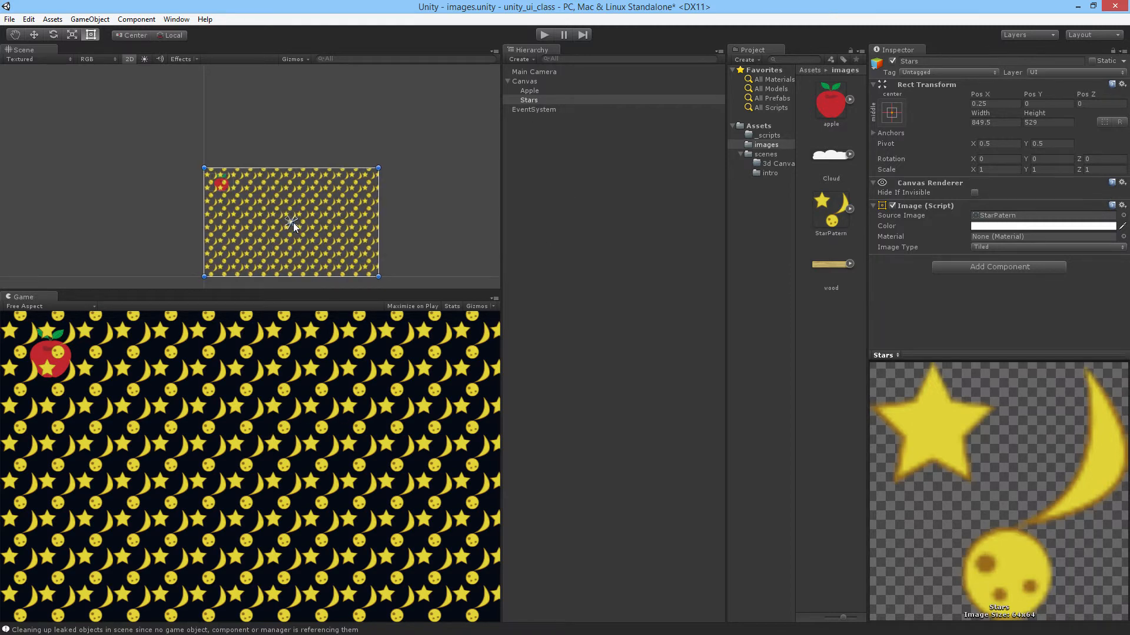
pyautogui.moveTo(292, 142); pyautogui.dragTo(230, 108, button='middle')
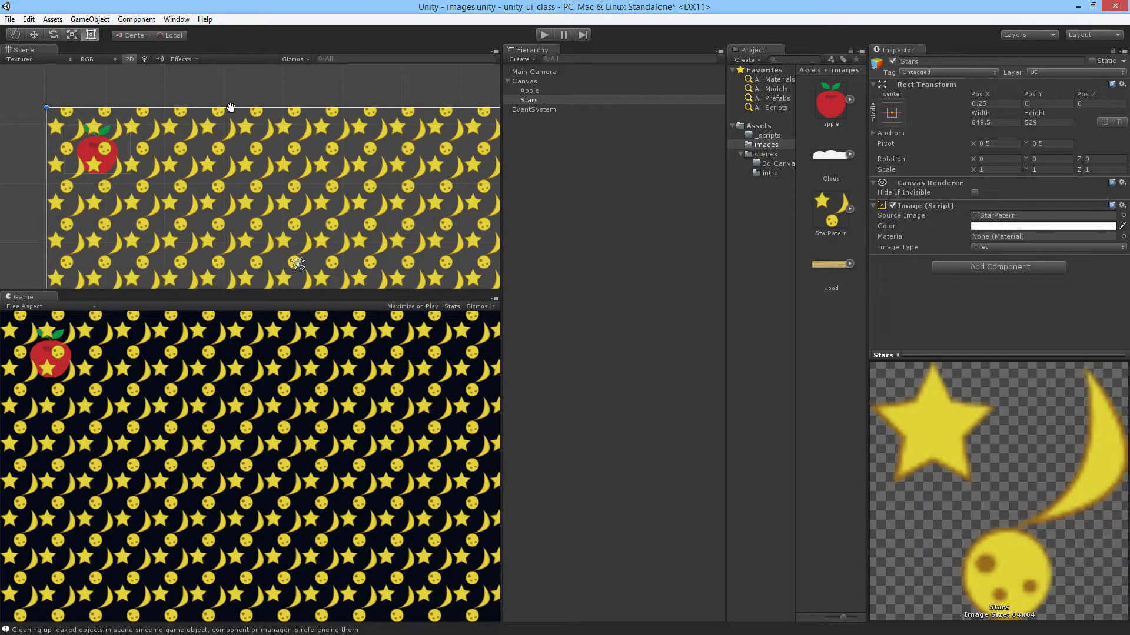
pyautogui.scroll(2, 230, 108)
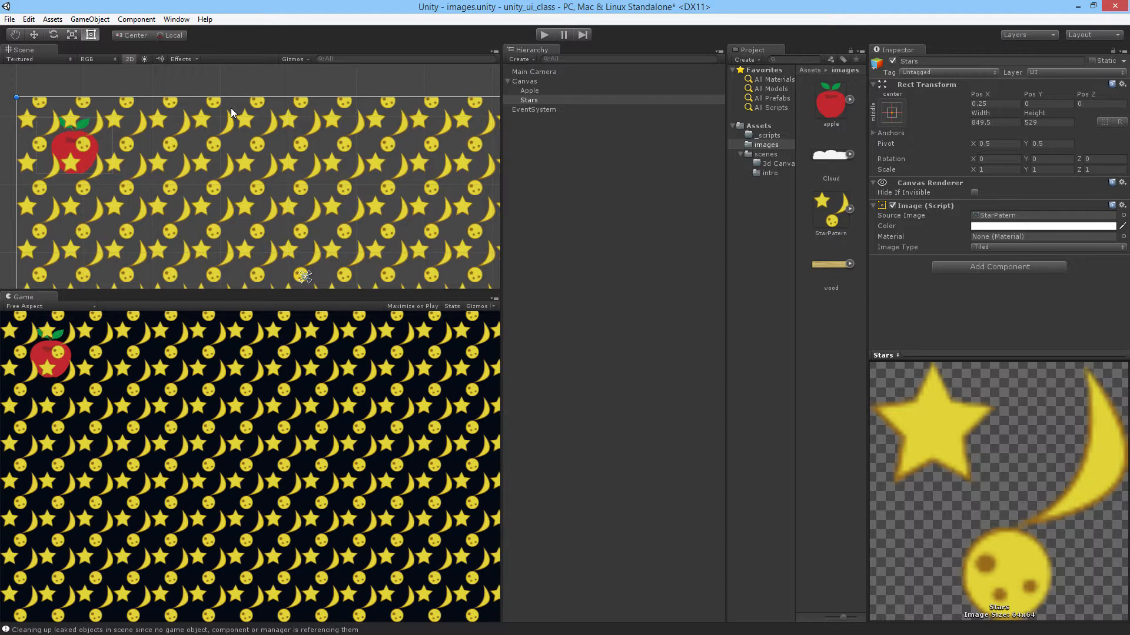
pyautogui.click(525, 91)
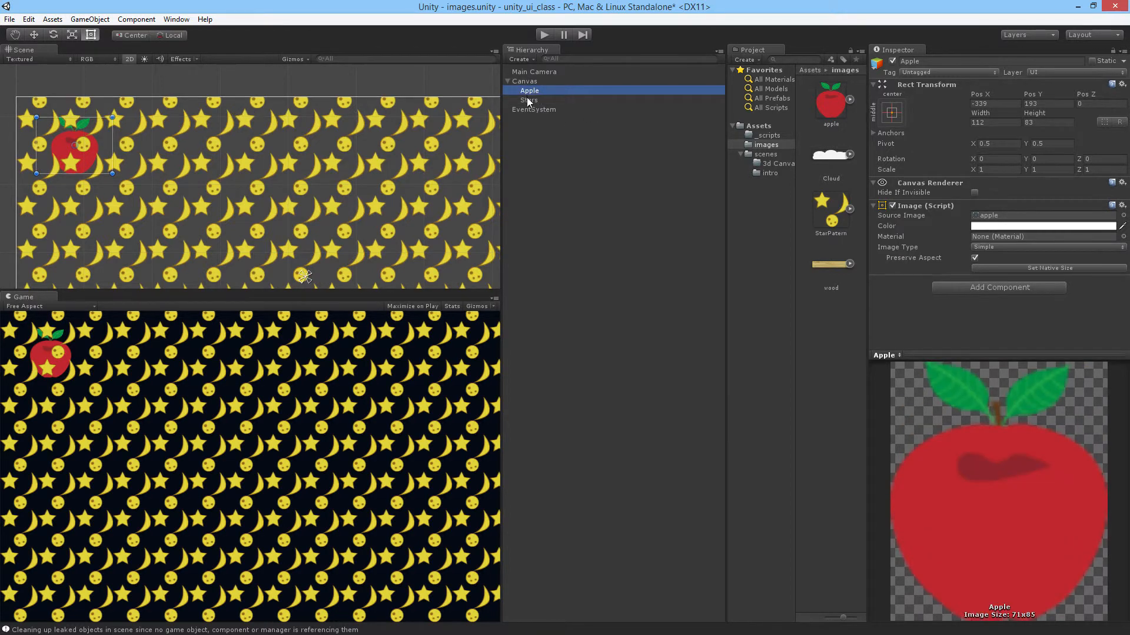
pyautogui.click(528, 100)
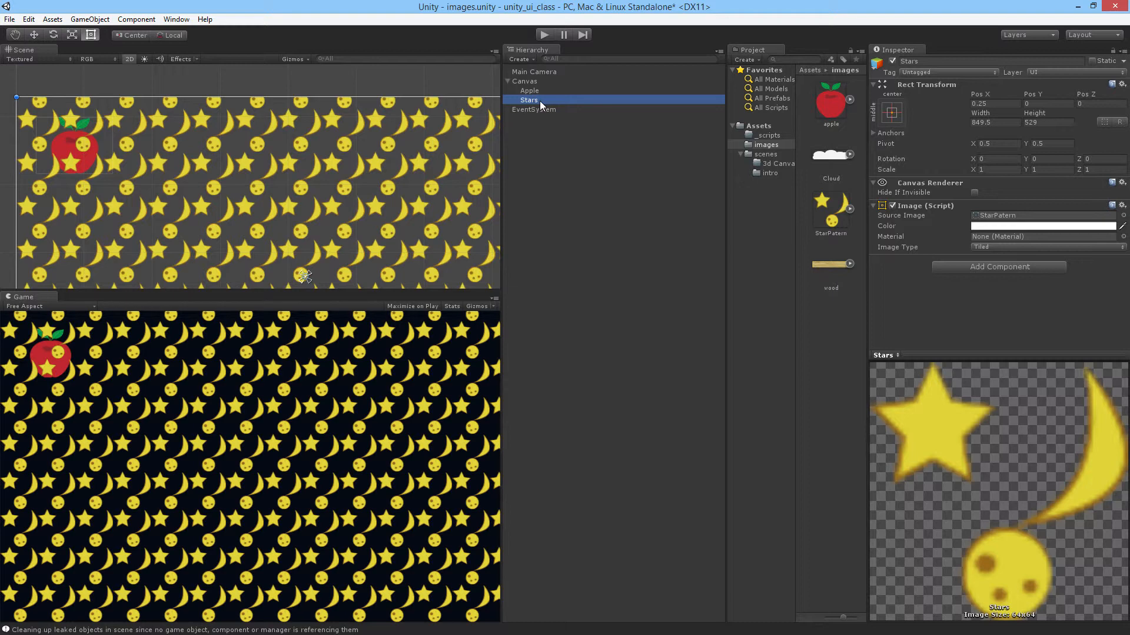
pyautogui.moveTo(541, 100); pyautogui.dragTo(542, 87)
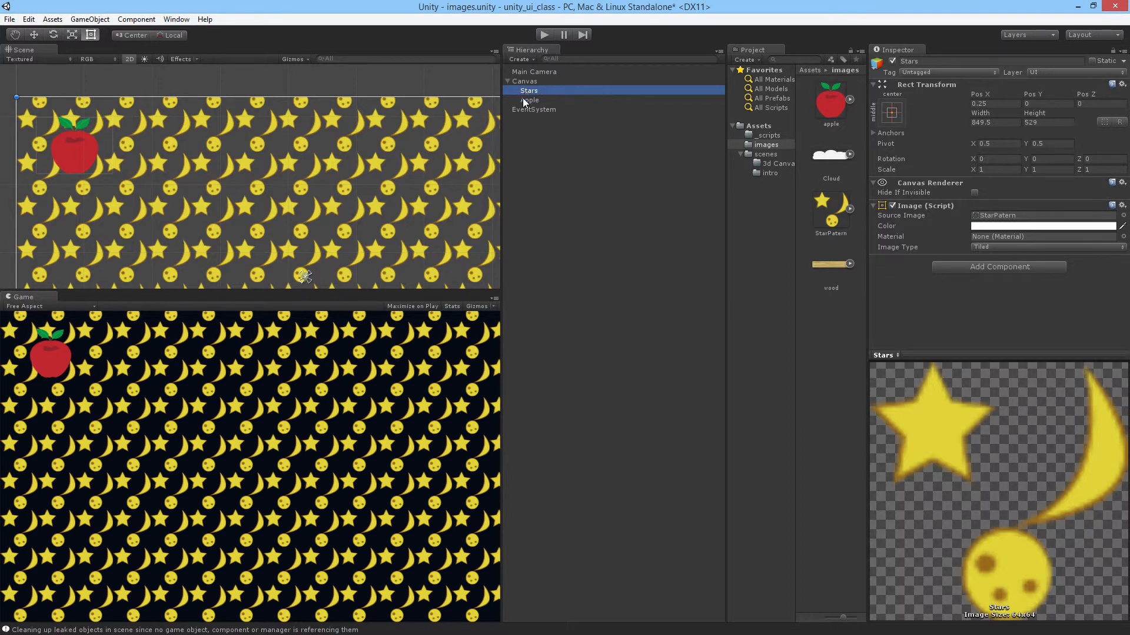
# - Examine how Stars and Apple are layered by hierarchy order and which image types are available for Stars
pyautogui.click(523, 99)
pyautogui.click(527, 90)
pyautogui.click(529, 100)
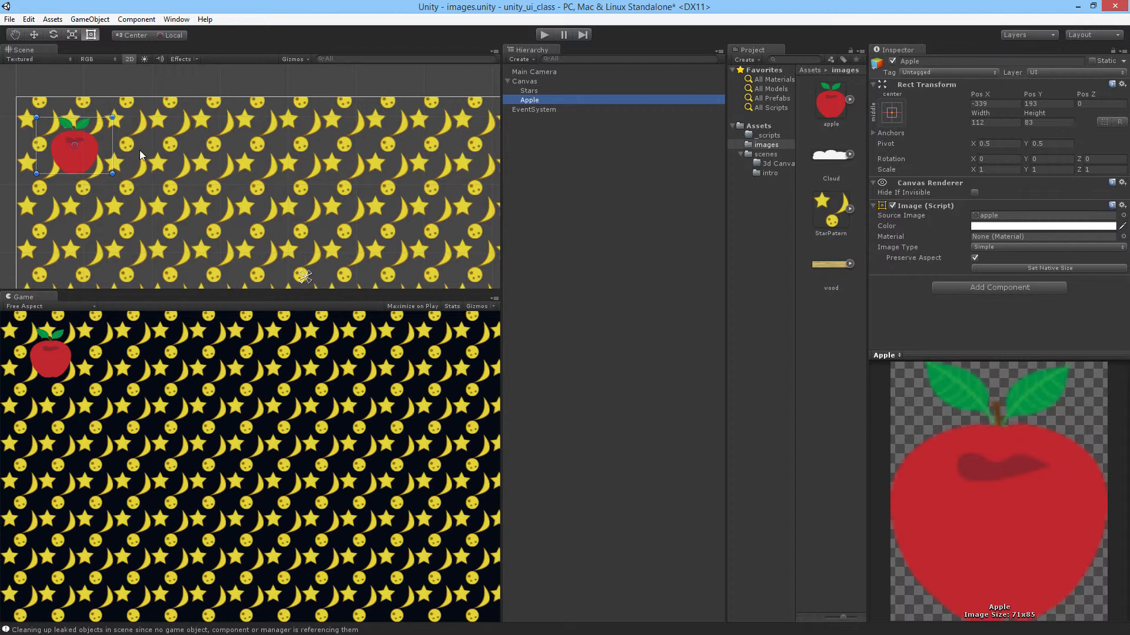
pyautogui.click(529, 91)
pyautogui.click(530, 101)
pyautogui.click(285, 195)
pyautogui.scroll(-15, 299, 190)
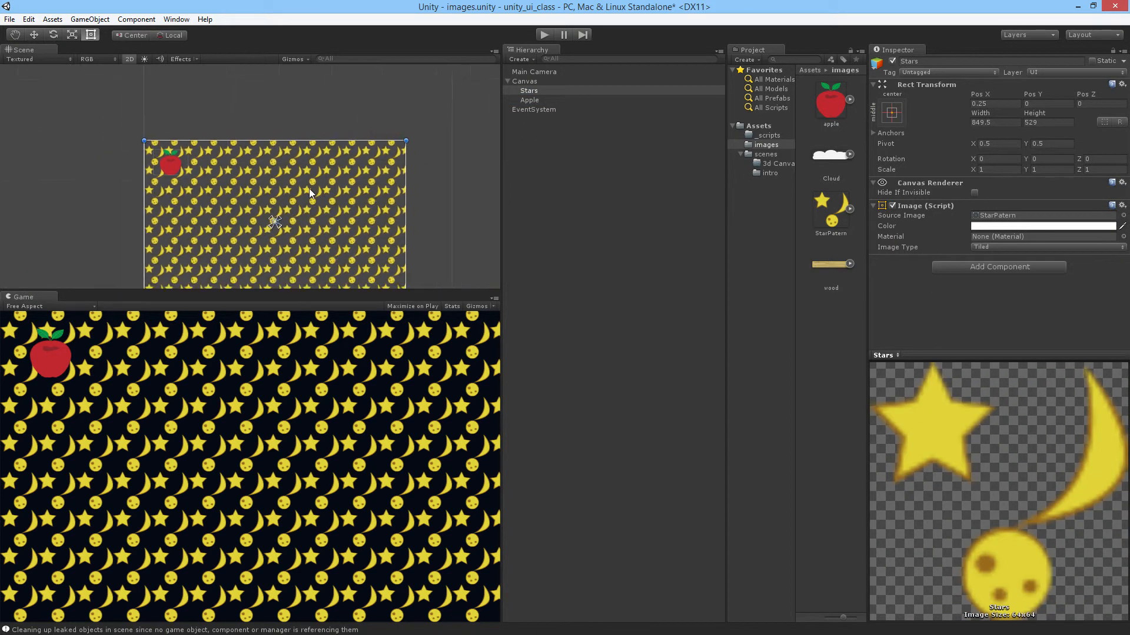
pyautogui.moveTo(324, 192); pyautogui.dragTo(303, 155, button='middle')
pyautogui.scroll(2, 310, 179)
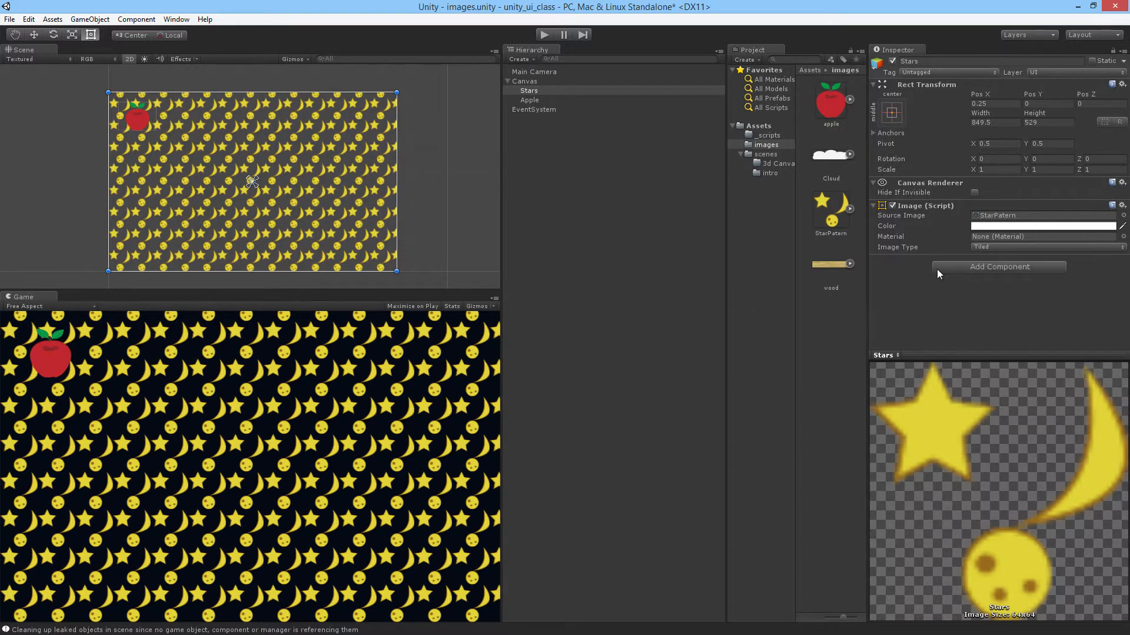
pyautogui.moveTo(397, 271)
pyautogui.mouseDown()
pyautogui.moveTo(244, 180)
pyautogui.moveTo(397, 271)
pyautogui.mouseUp()
pyautogui.click(1008, 245)
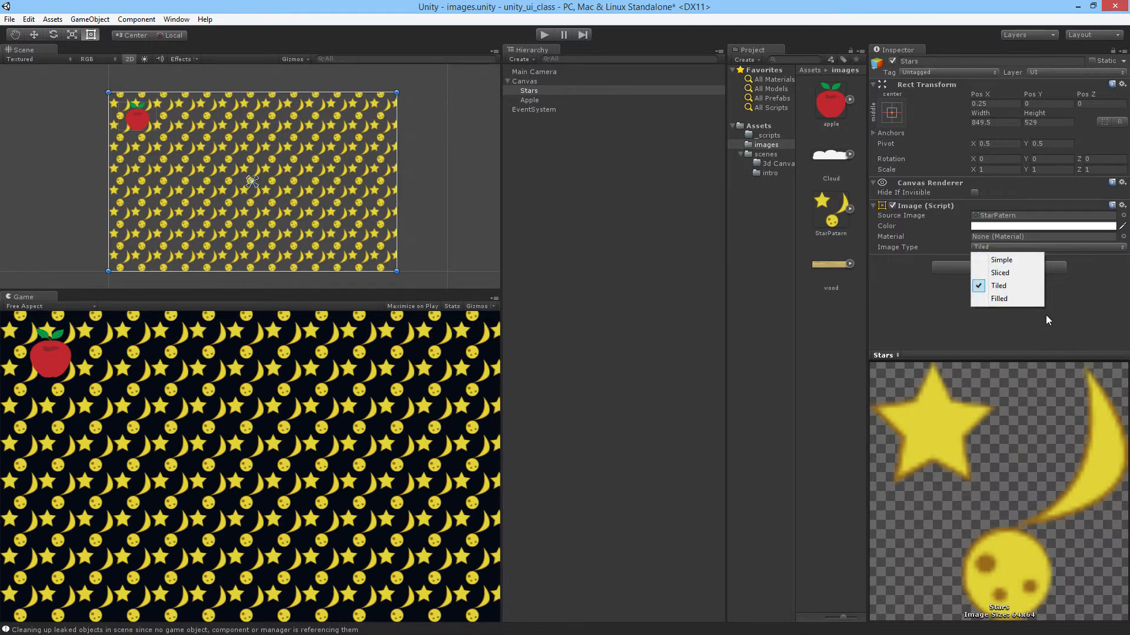
pyautogui.click(584, 128)
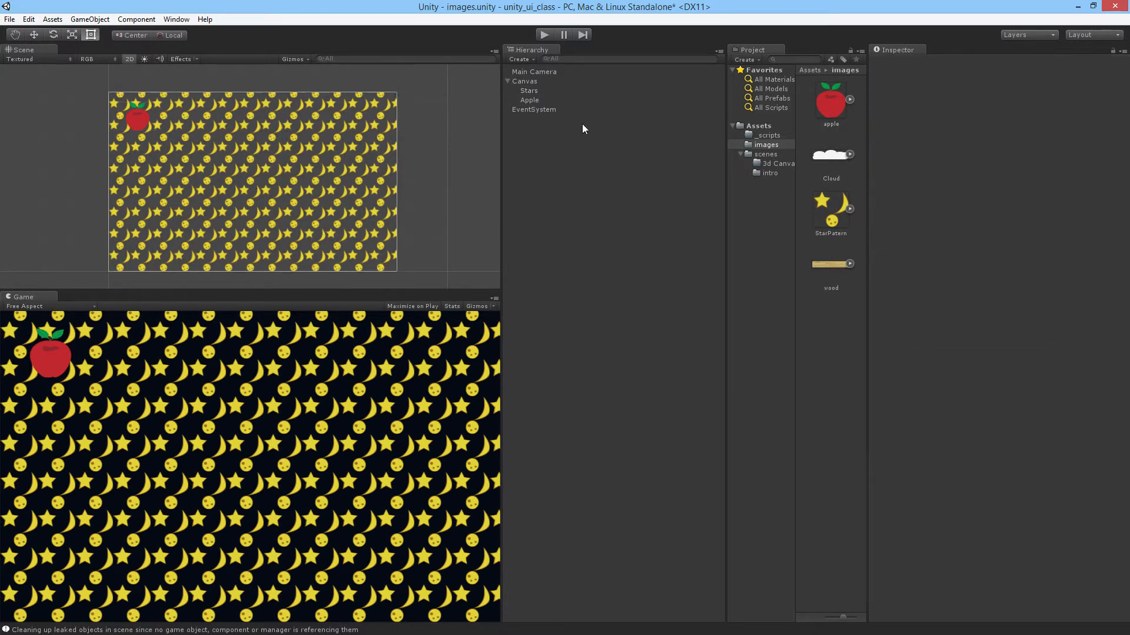
# - Duplicate the Apple image, enlarge the copy to about 627 by 464 and centre it on the canvas
pyautogui.click(557, 84)
pyautogui.click(821, 98)
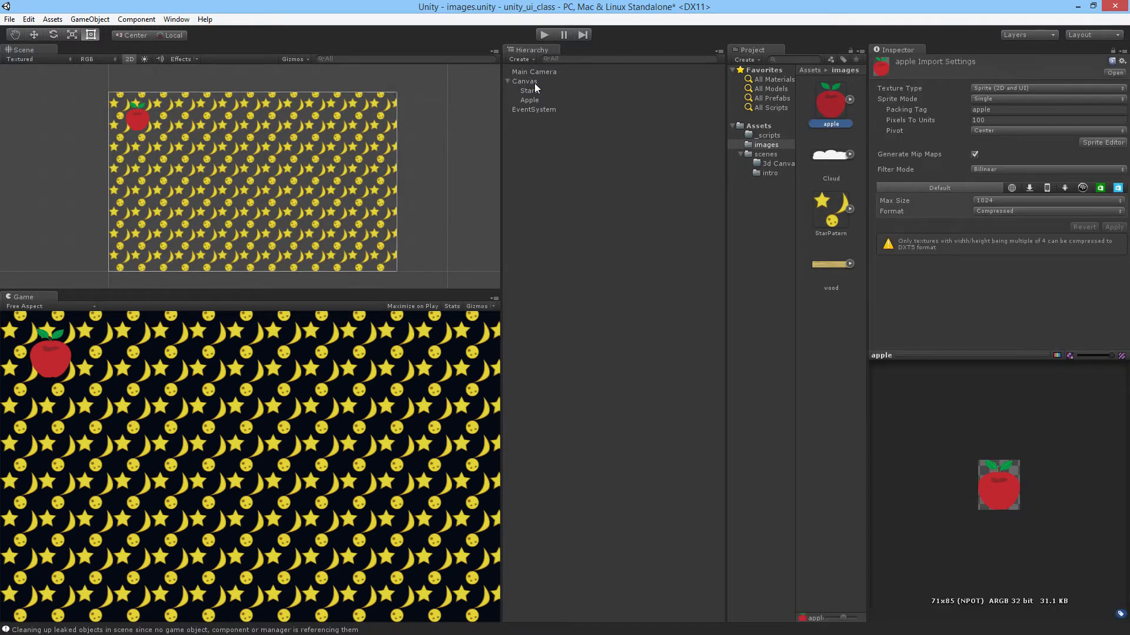
pyautogui.click(537, 98)
pyautogui.hotkey('ctrl', 'd')
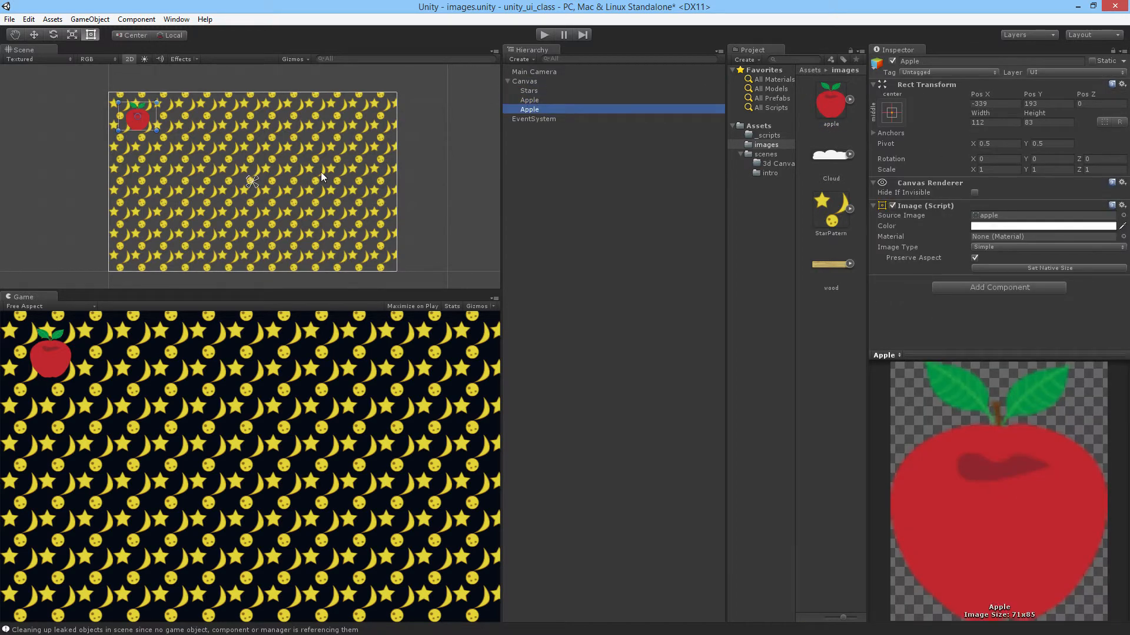
pyautogui.click(146, 123)
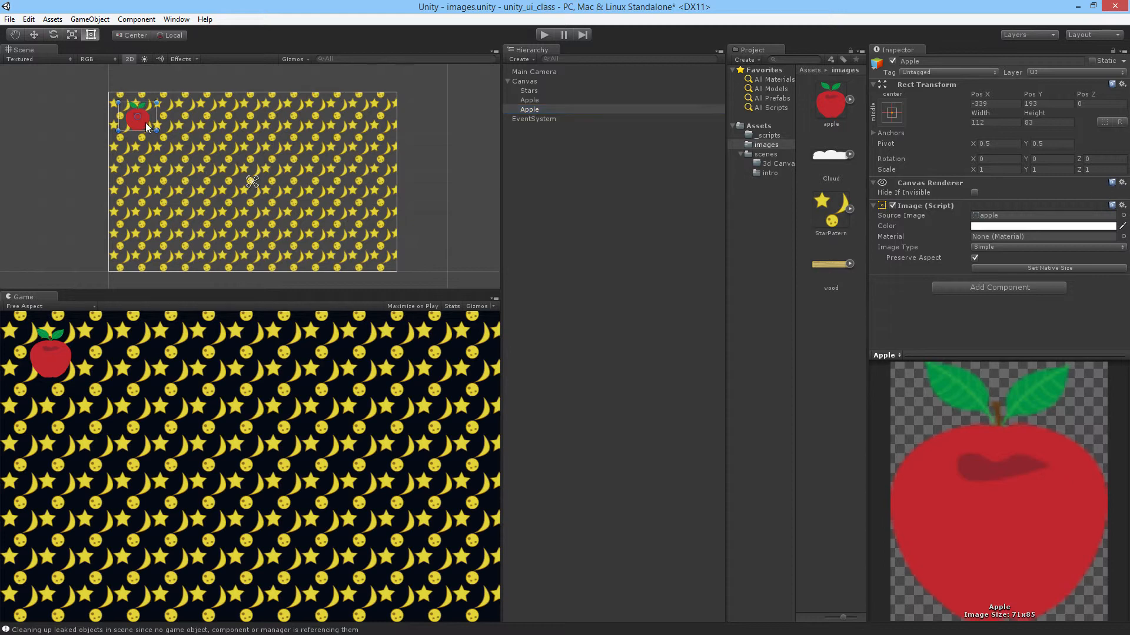
pyautogui.moveTo(146, 122); pyautogui.dragTo(366, 241)
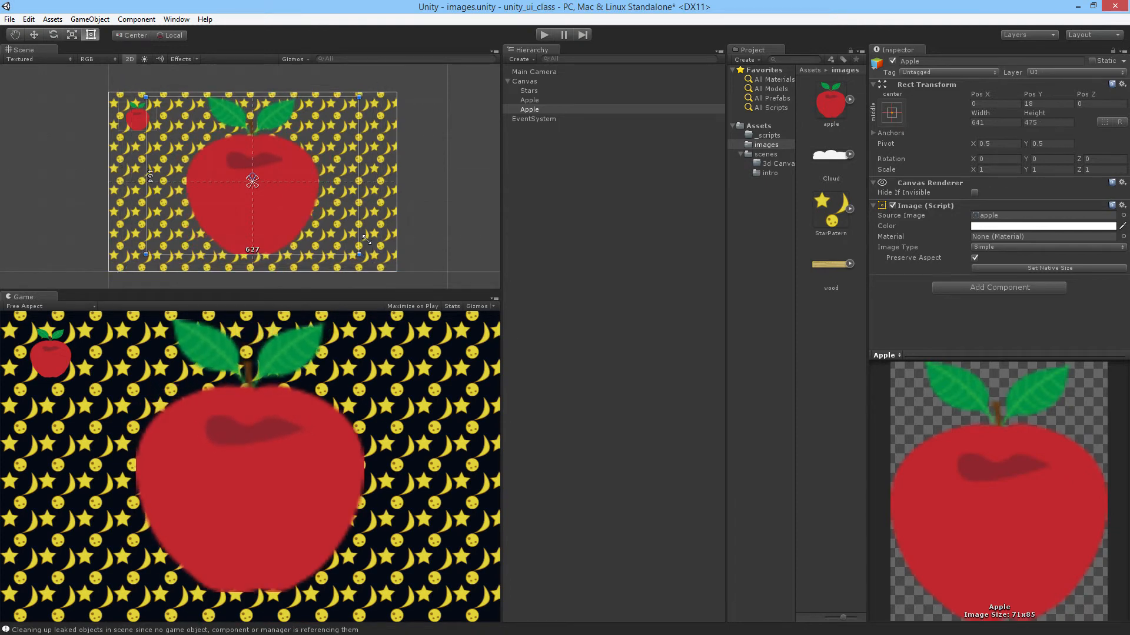
pyautogui.scroll(4, 347, 209)
pyautogui.scroll(-2, 348, 203)
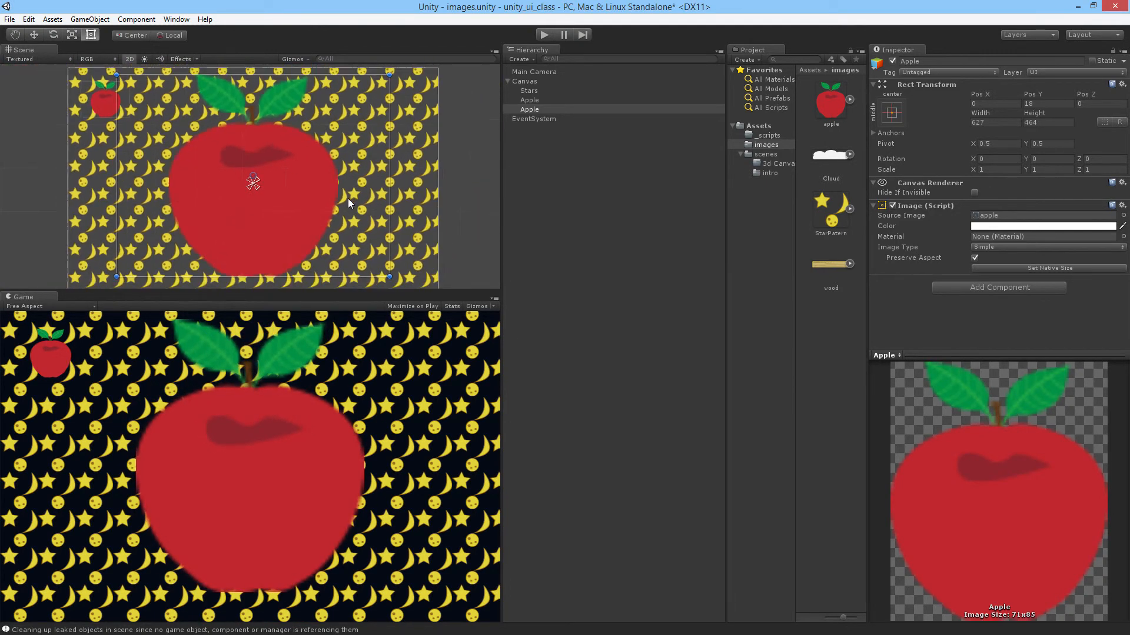
pyautogui.moveTo(296, 184)
pyautogui.mouseDown()
pyautogui.moveTo(306, 207)
pyautogui.moveTo(310, 191)
pyautogui.mouseUp()
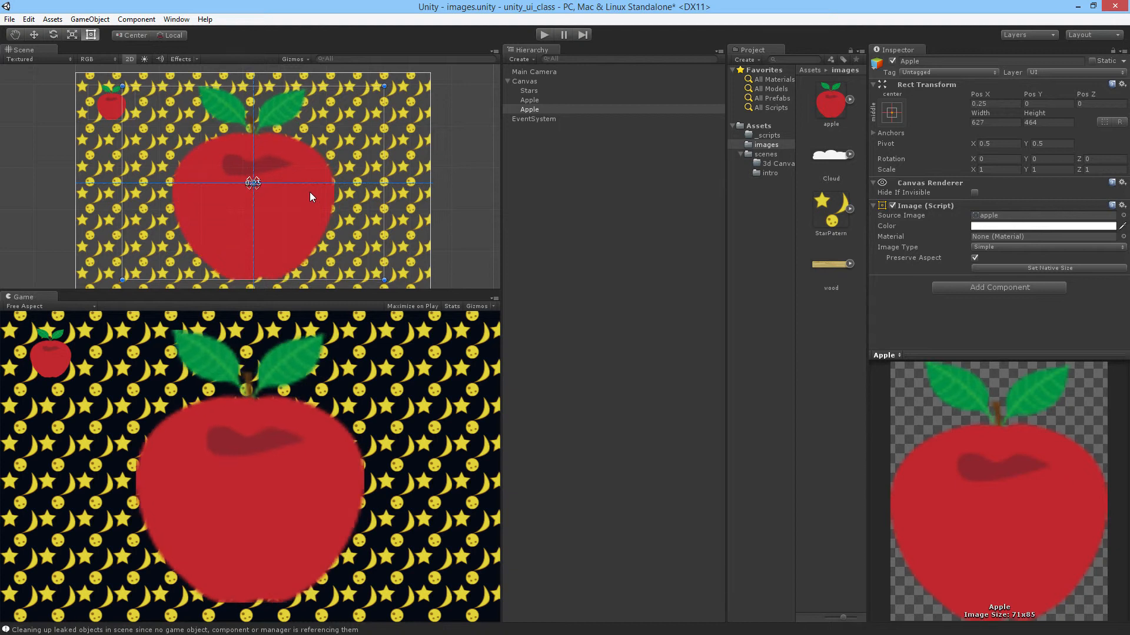
# - Set the large Apple's image type to Filled and try varying the fill amount with the Radial90 fill method
pyautogui.click(1010, 248)
pyautogui.click(1007, 297)
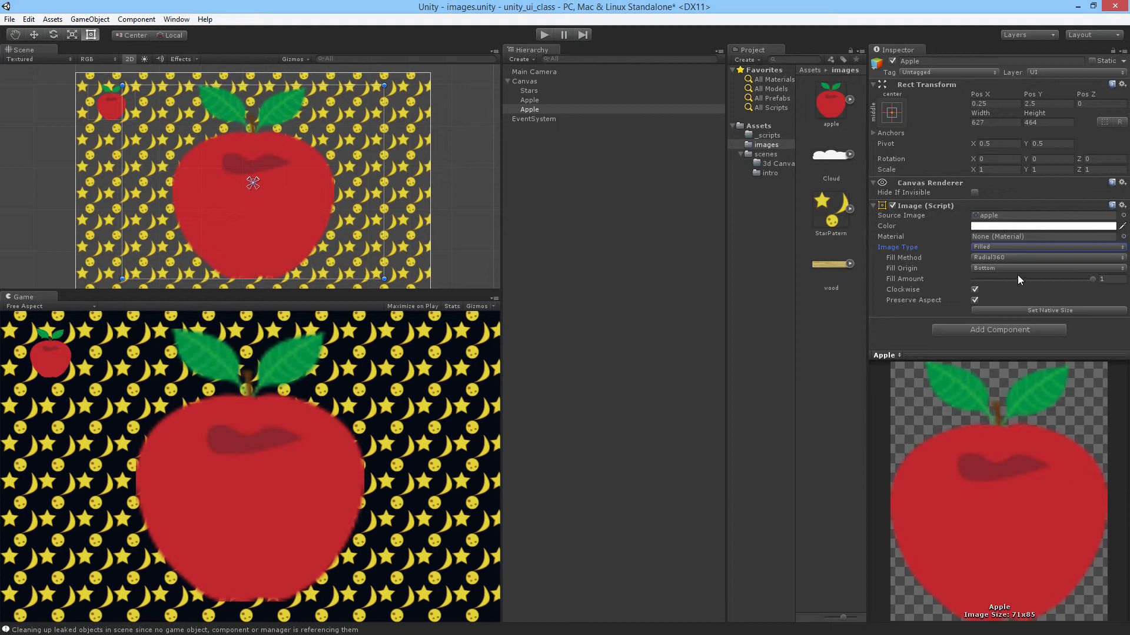
pyautogui.click(976, 260)
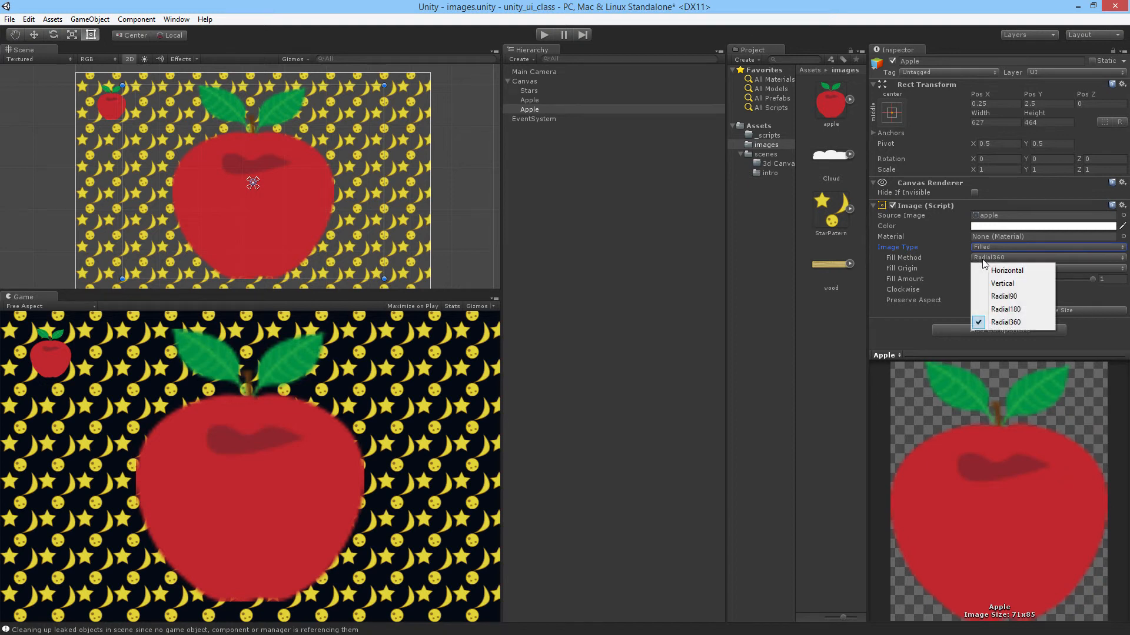
pyautogui.click(1019, 296)
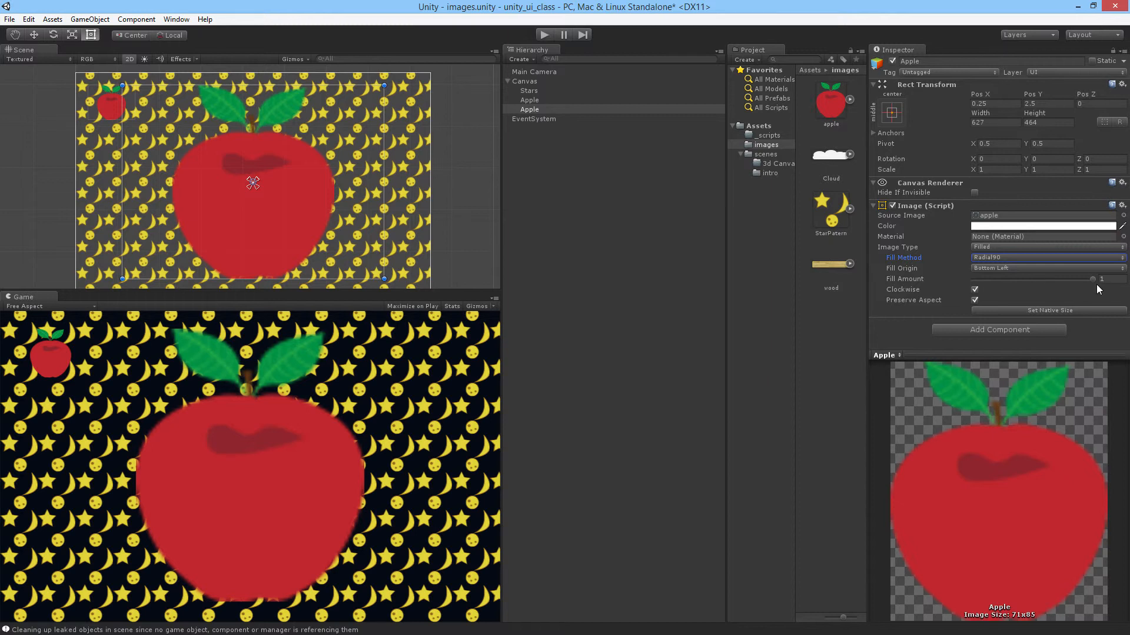
pyautogui.moveTo(1096, 277); pyautogui.dragTo(1124, 300)
# - Set the large Apple's fill method to Radial360 and reduce its fill amount to about 0.244
pyautogui.click(1010, 259)
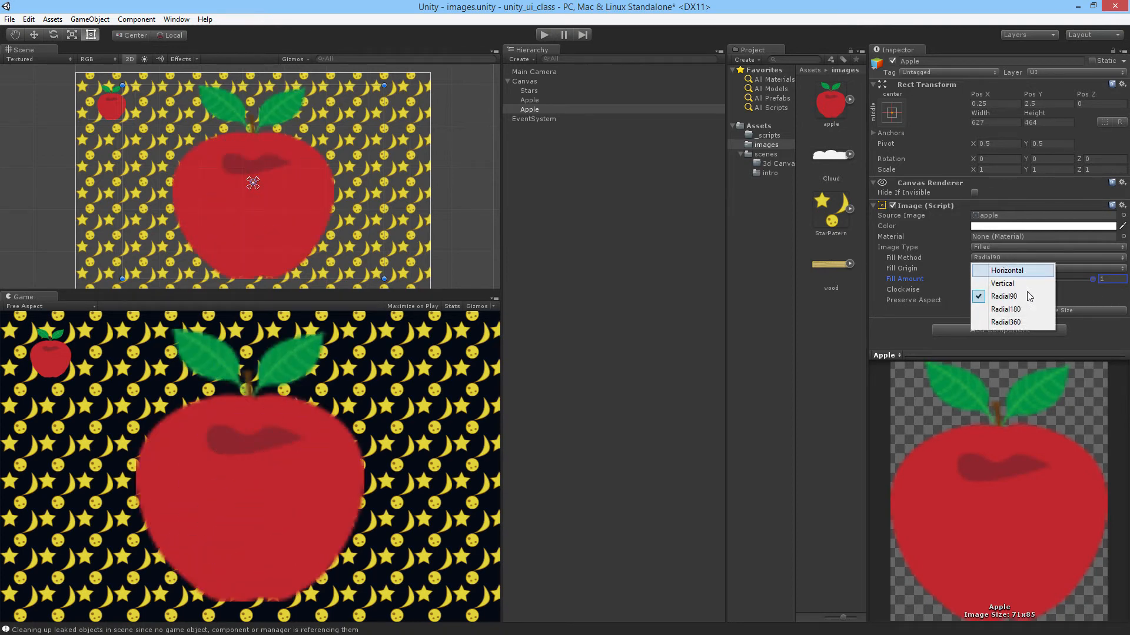
pyautogui.click(1036, 323)
pyautogui.moveTo(1093, 281); pyautogui.dragTo(1000, 301)
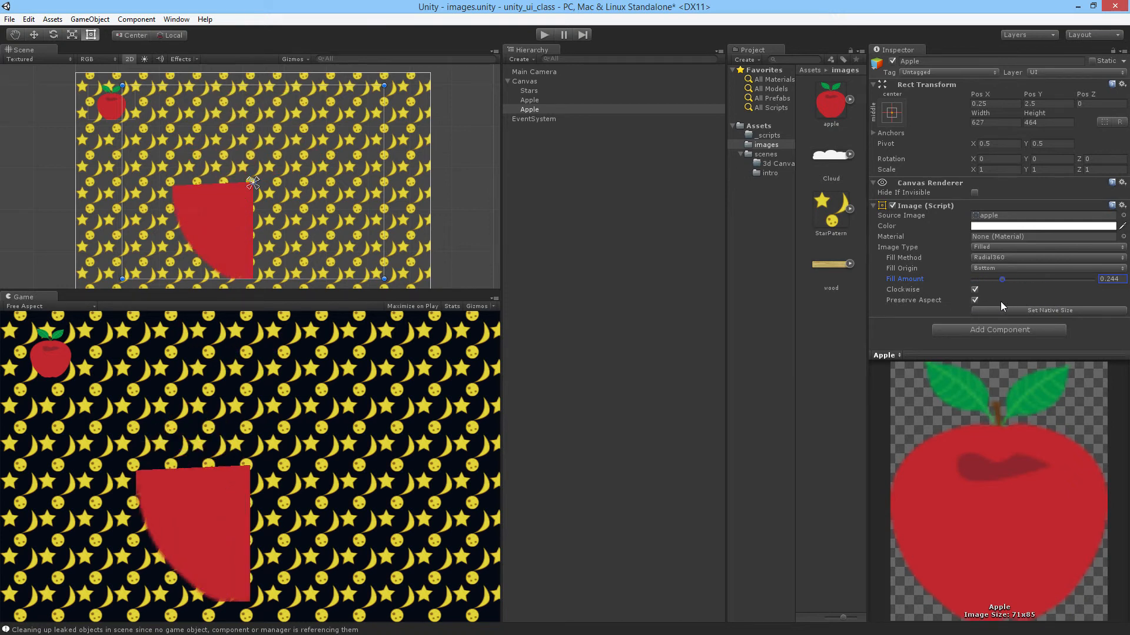
# - Try the Right and Top fill origins on the large Apple's Radial360 fill, with the fill amount at about 0.264
pyautogui.click(1001, 268)
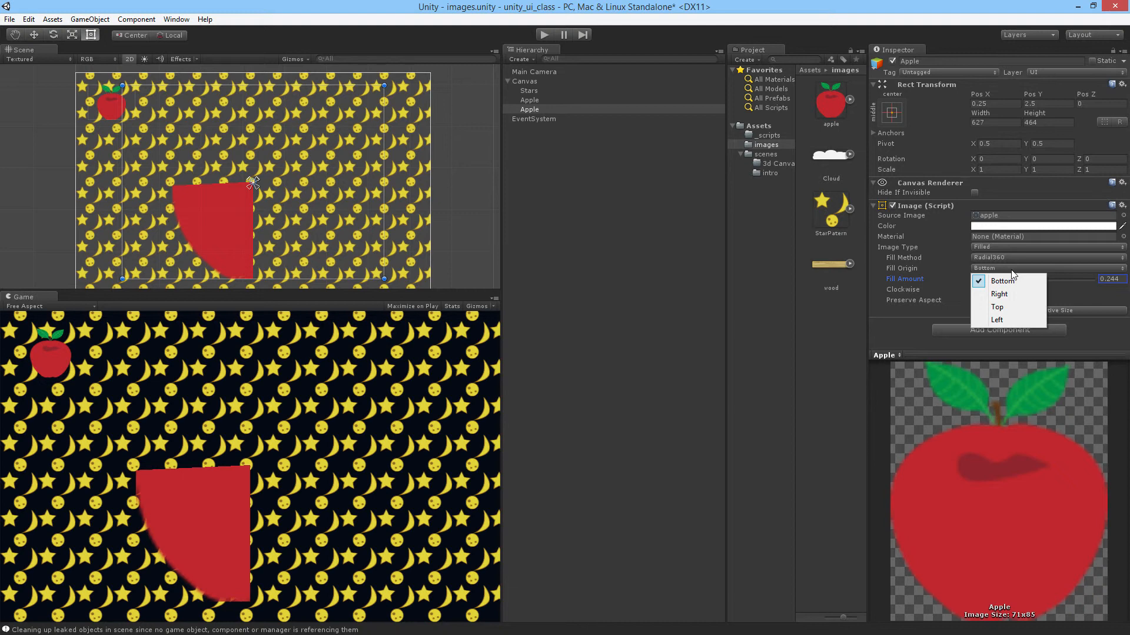
pyautogui.click(1020, 295)
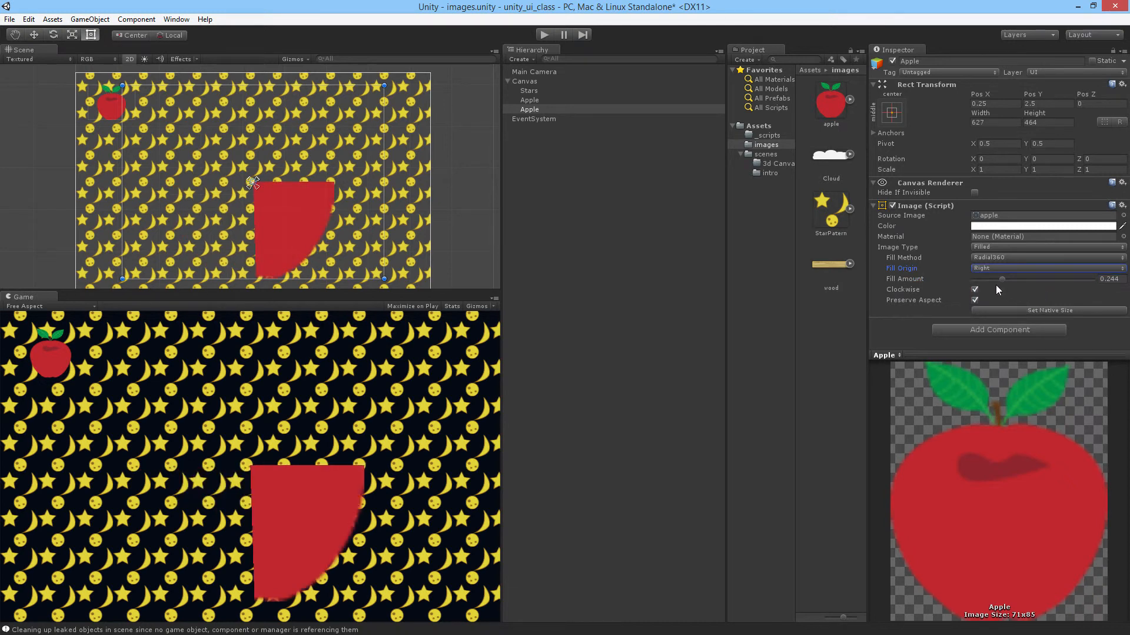
pyautogui.moveTo(996, 284)
pyautogui.mouseDown()
pyautogui.moveTo(982, 278)
pyautogui.moveTo(1065, 279)
pyautogui.moveTo(991, 279)
pyautogui.moveTo(1032, 275)
pyautogui.moveTo(1004, 279)
pyautogui.mouseUp()
pyautogui.click(998, 268)
pyautogui.click(1016, 304)
# - Set the large Apple's fill method to Horizontal with the Right fill origin and raise its fill amount to 1
pyautogui.click(1004, 257)
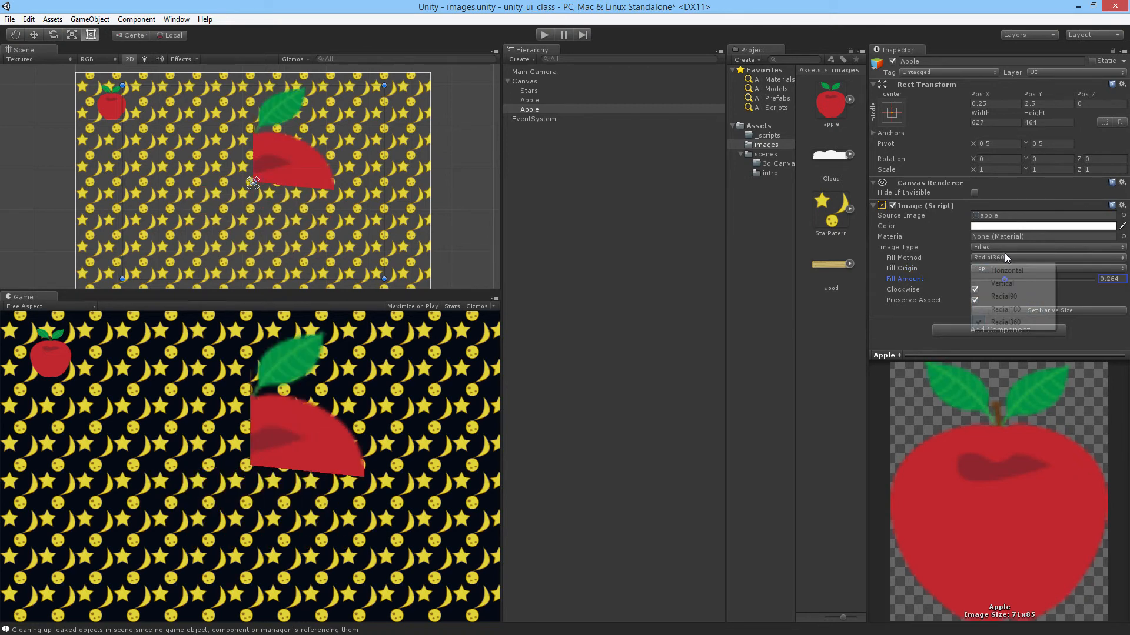
pyautogui.click(1014, 271)
pyautogui.click(1008, 268)
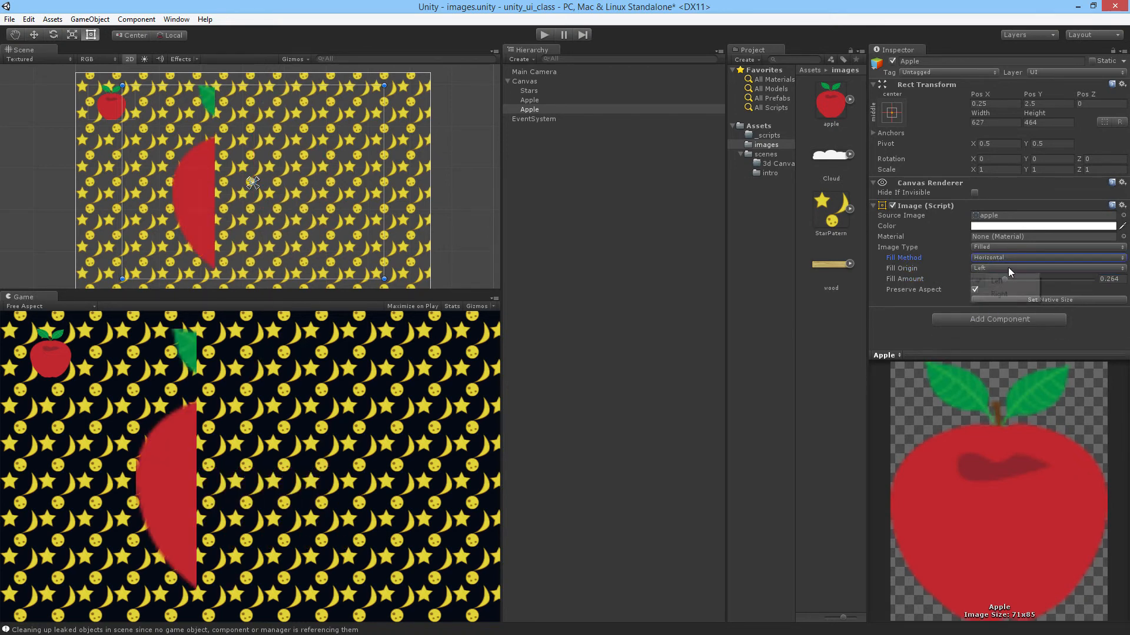
pyautogui.click(1013, 292)
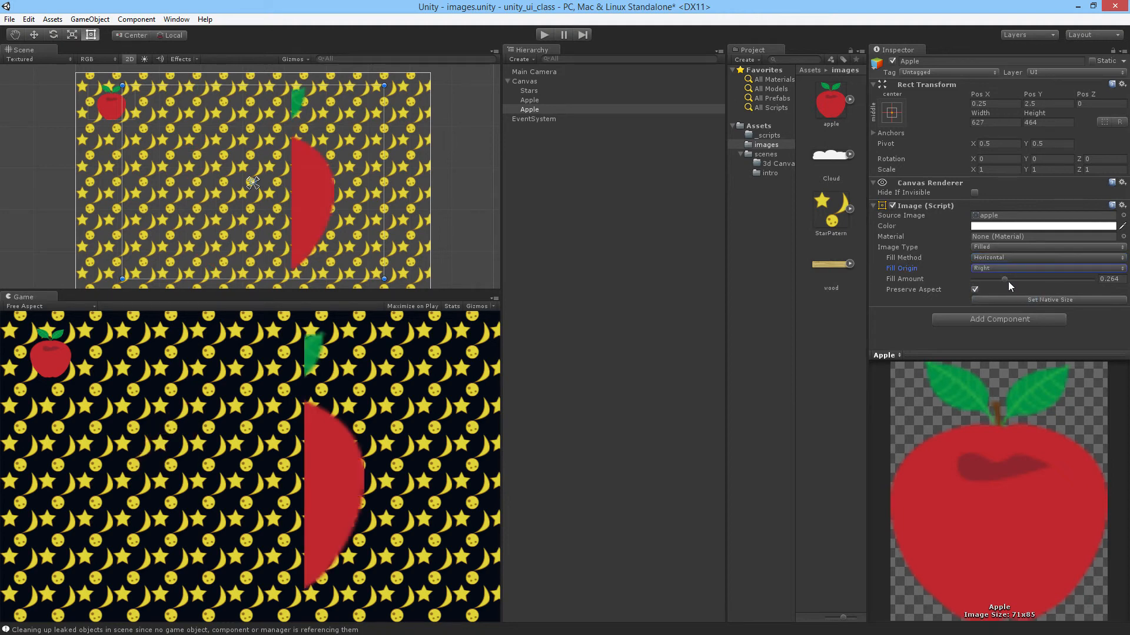
pyautogui.moveTo(1006, 280); pyautogui.dragTo(1117, 281)
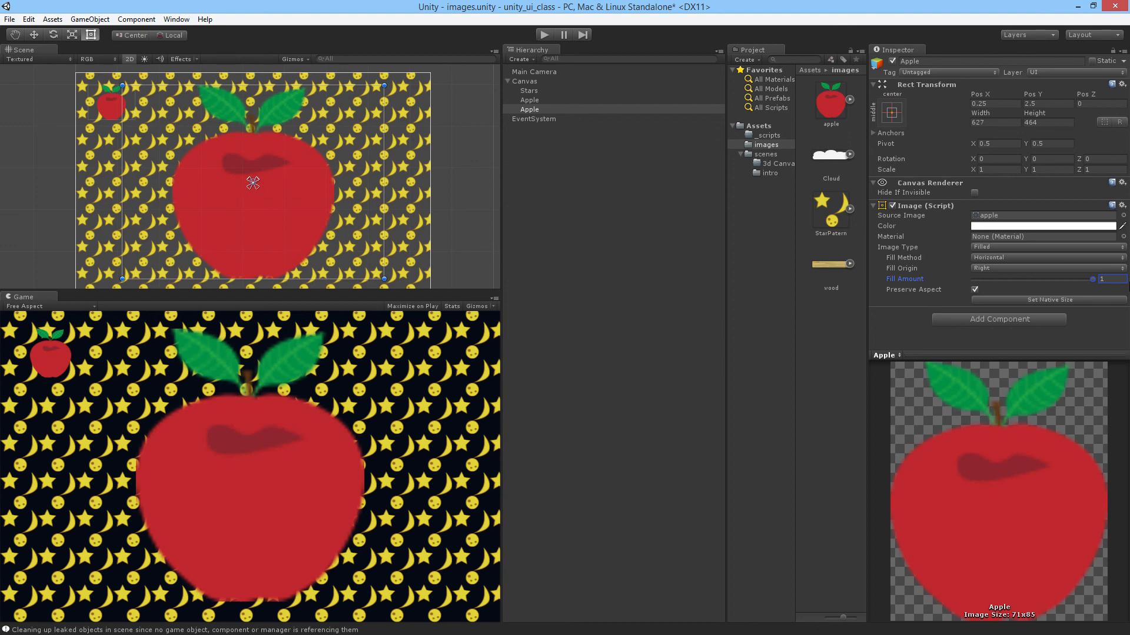
pyautogui.scroll(-3, 294, 257)
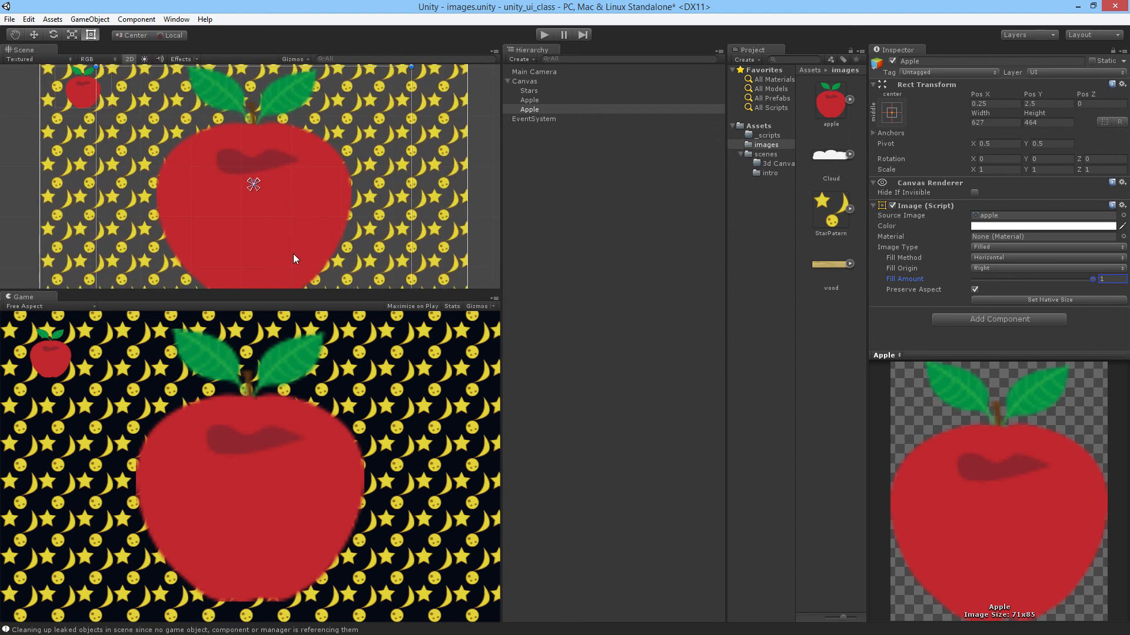